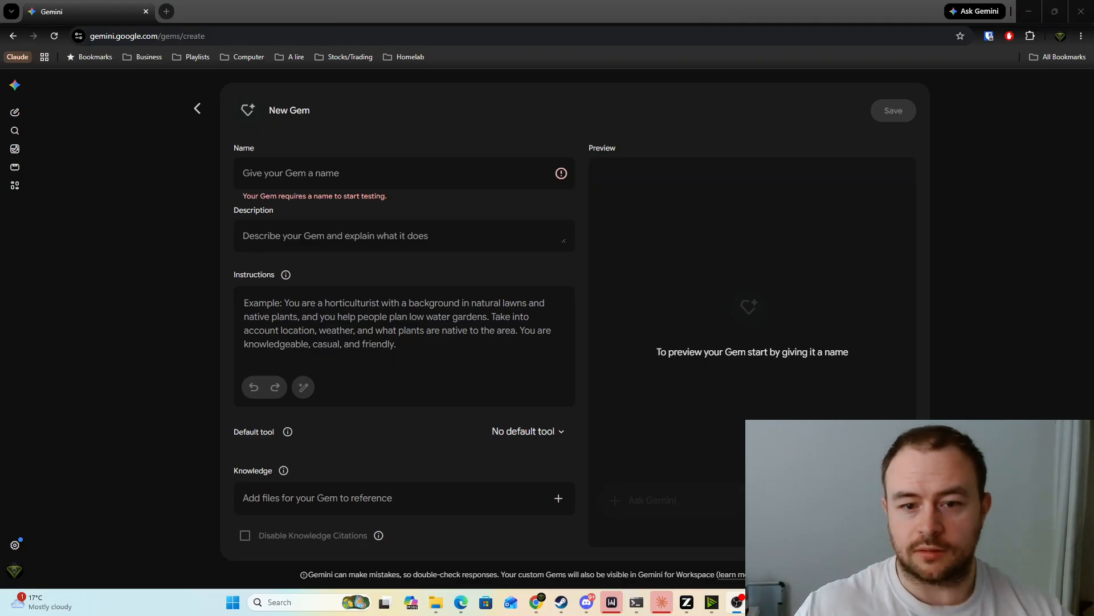
Step: Name the new Gem "DND Rule Chatbot"
click(337, 169)
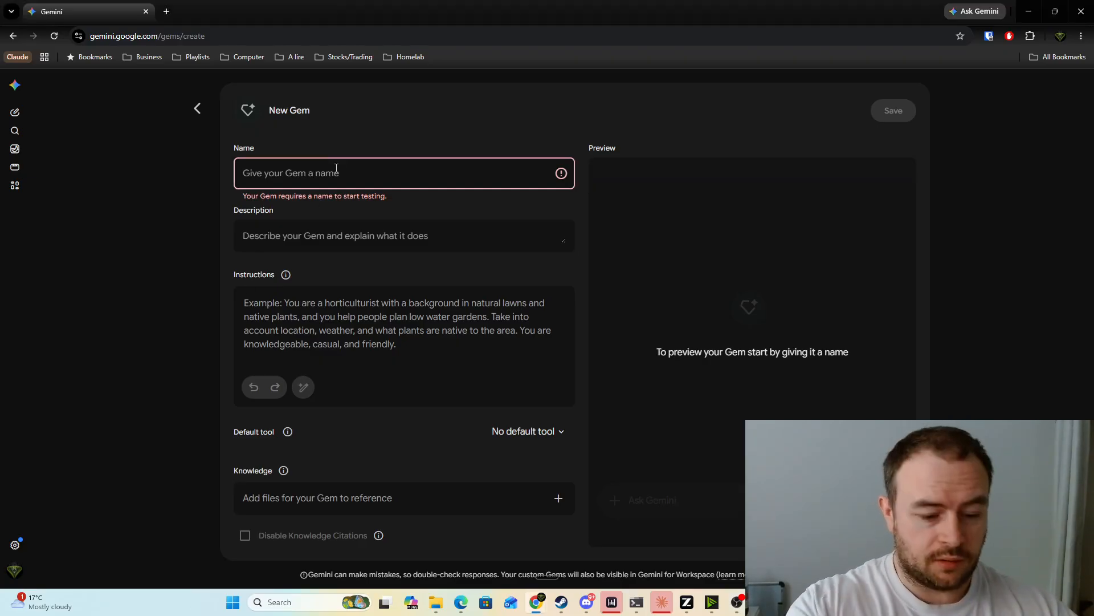
text(DND)
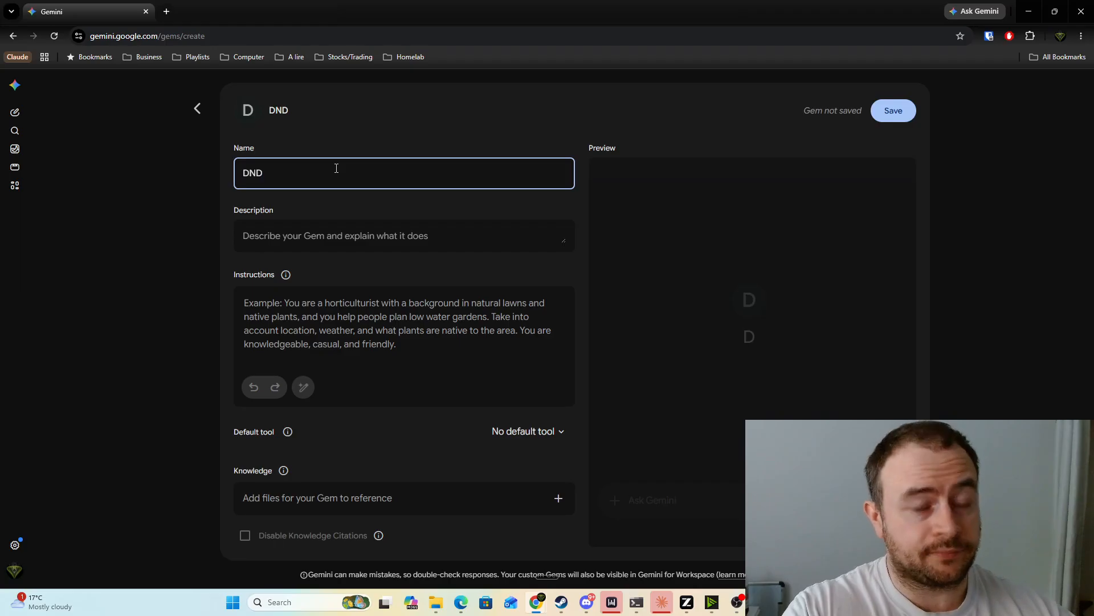
text( Rule Cha)
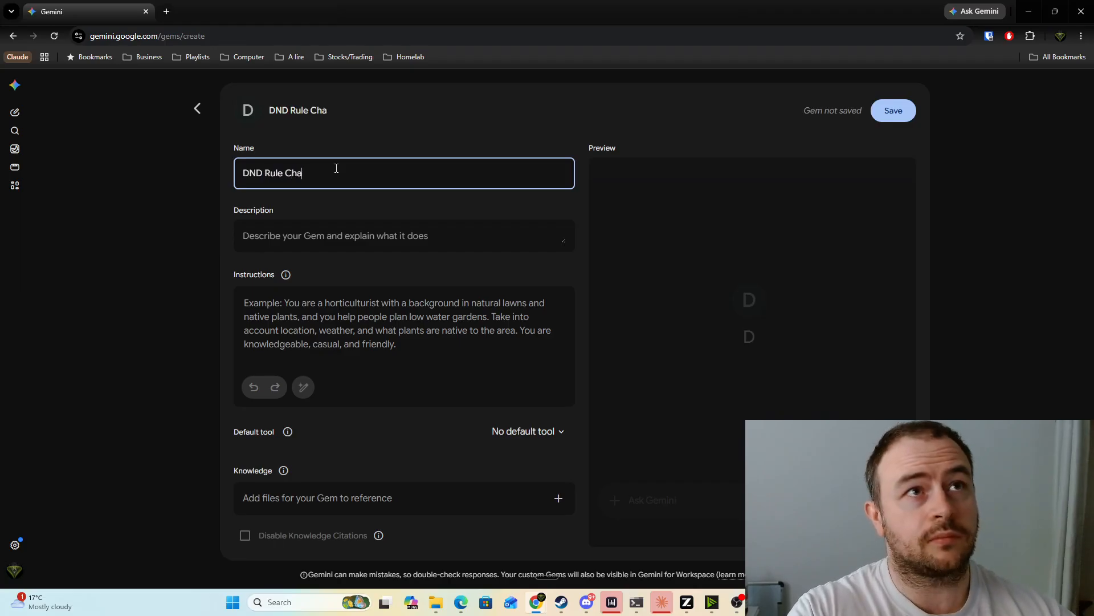
text(tbot)
Step: Describe the Gem as a Dungeon and Dragon rules chatbot preventing cheating, and instruct it to validate questions against the documents, citing the real rule as source
click(335, 235)
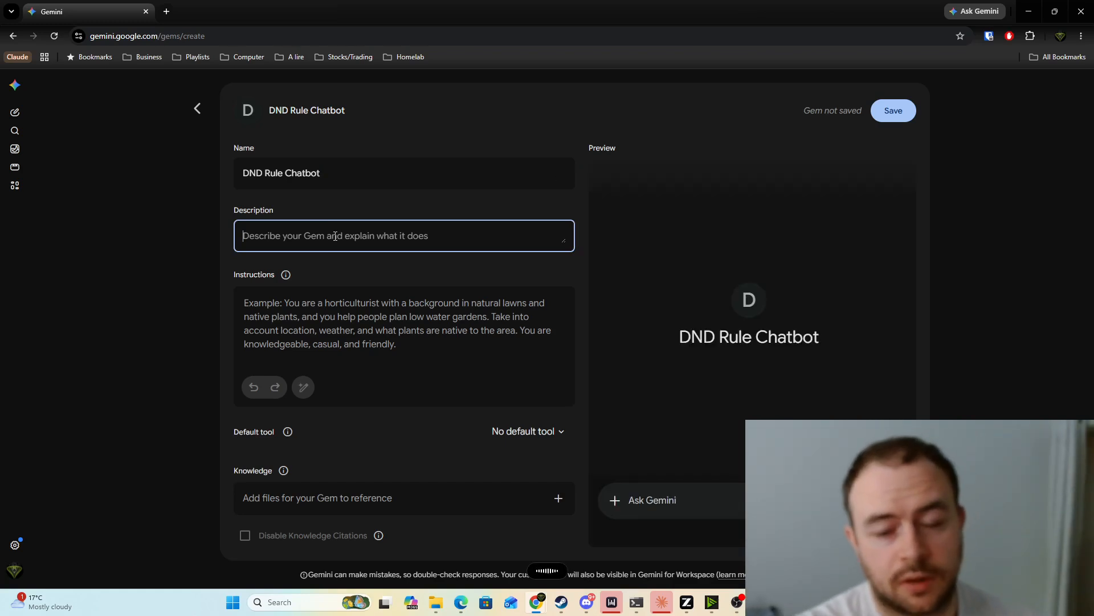
text(It's a chatbot that uses Dungeon and Dragon rules to make sure we don't cheat)
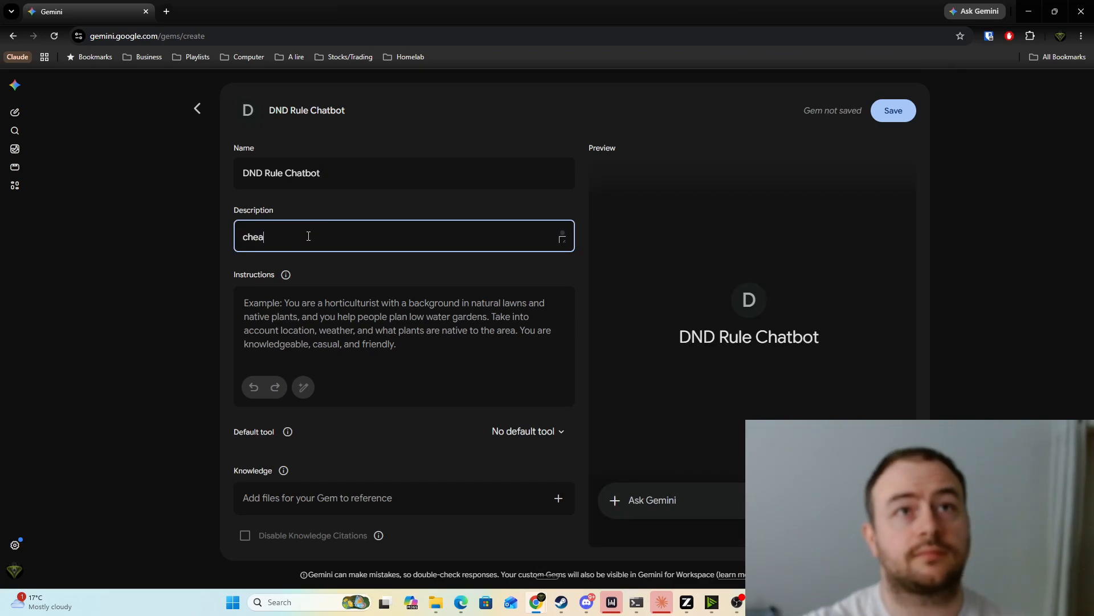
click(382, 321)
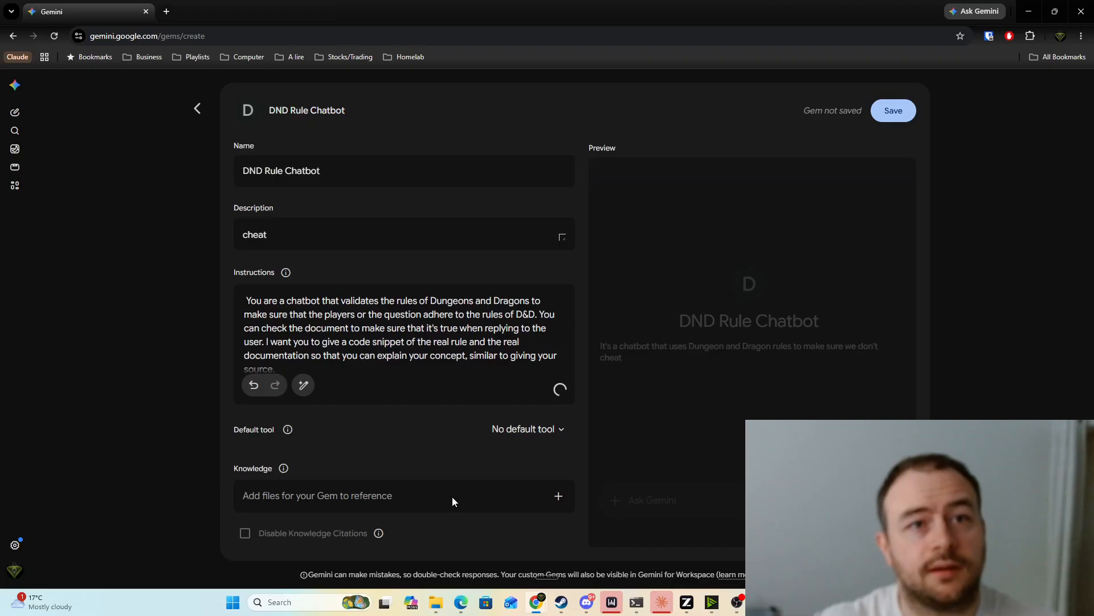
Step: Upload the SRD 5.1 and 5.2.1 Markdown files, the character sheet PDFs and the SRD PDFs as the Gem's knowledge
click(559, 497)
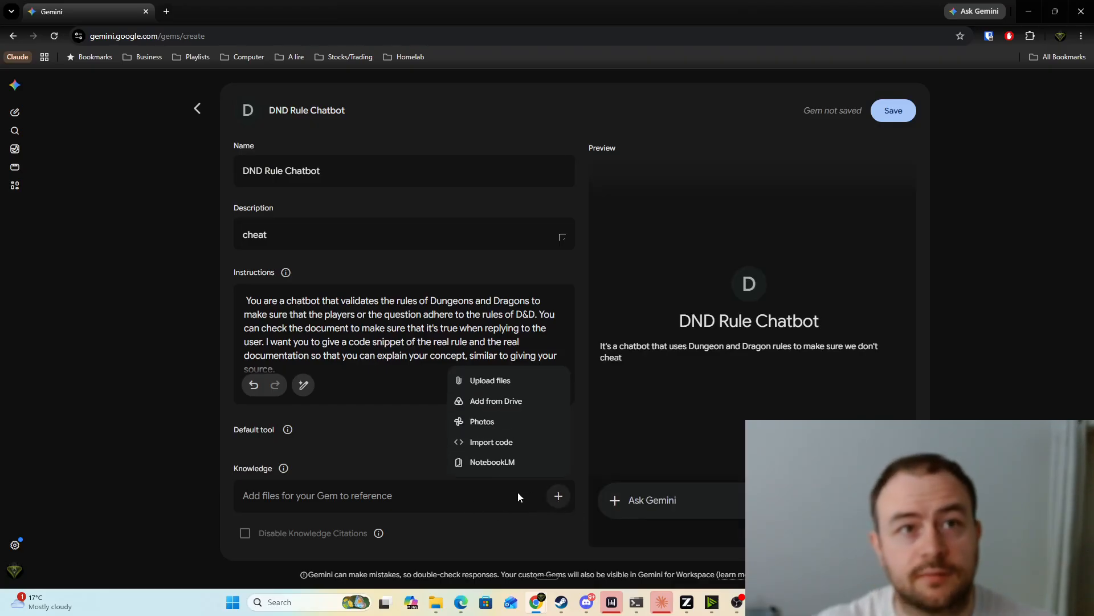
click(493, 380)
drag(358, 11, 547, 615)
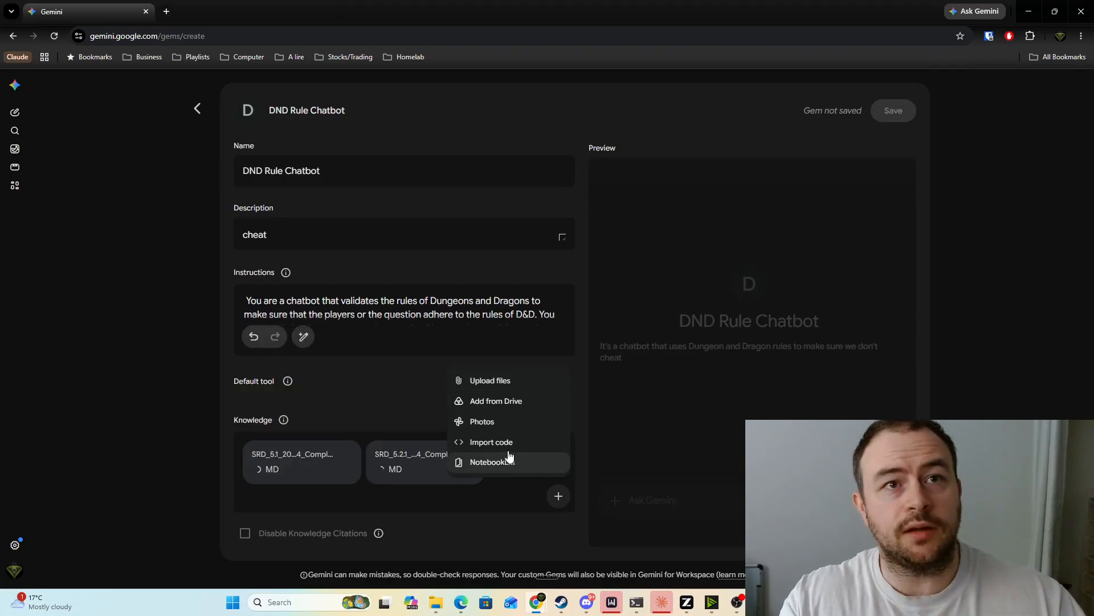
click(500, 379)
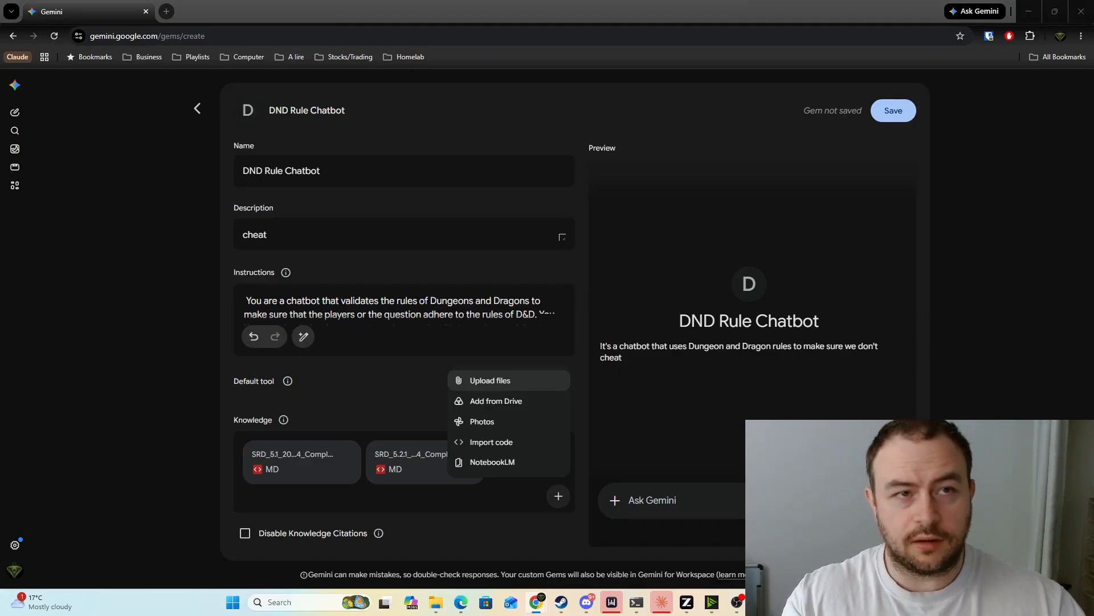
key(Return)
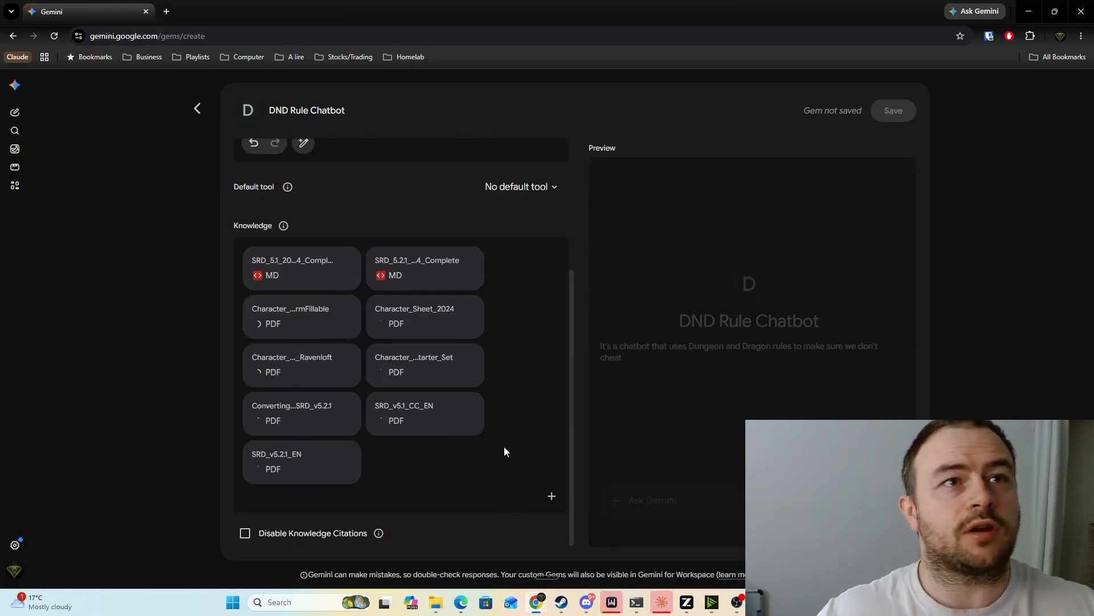
Step: Try to have Gemini automatically rewrite the Gem's instructions
scroll(520, 438, up, 3)
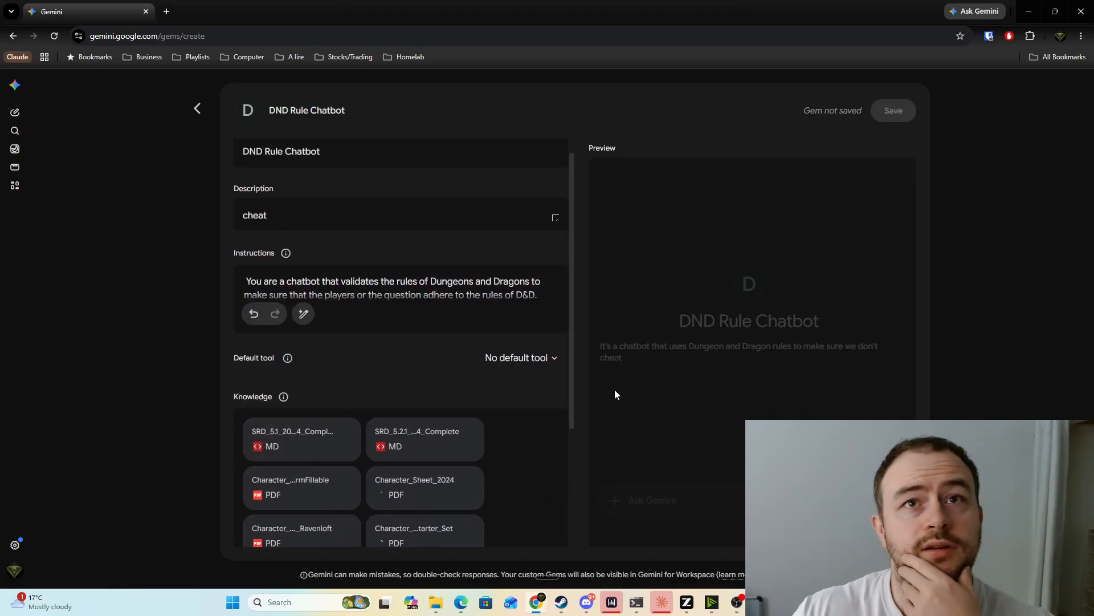
scroll(357, 323, down, 3)
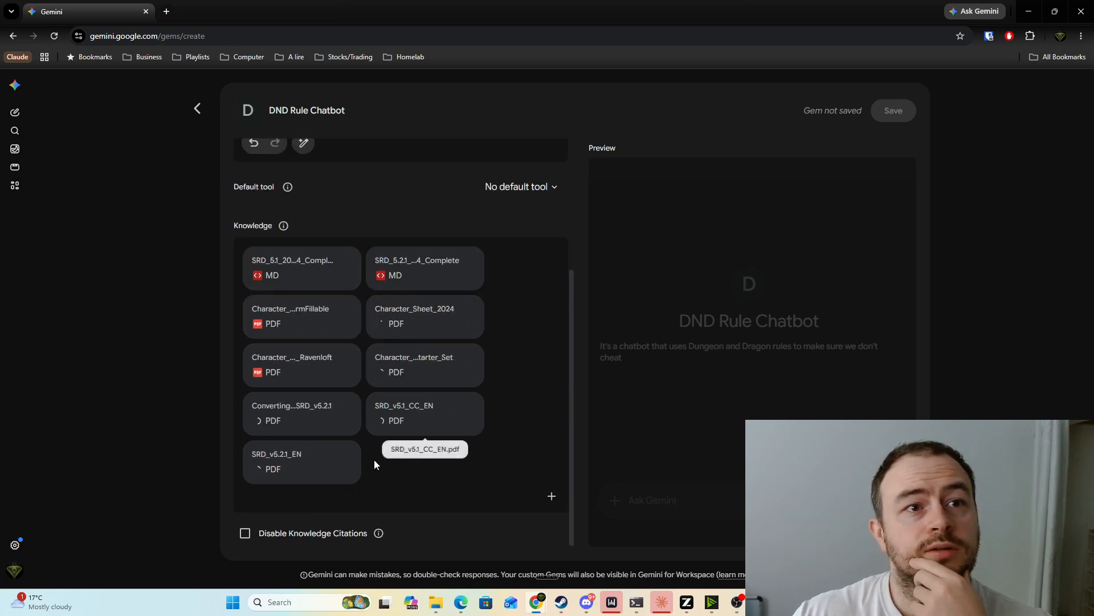
scroll(399, 399, up, 2)
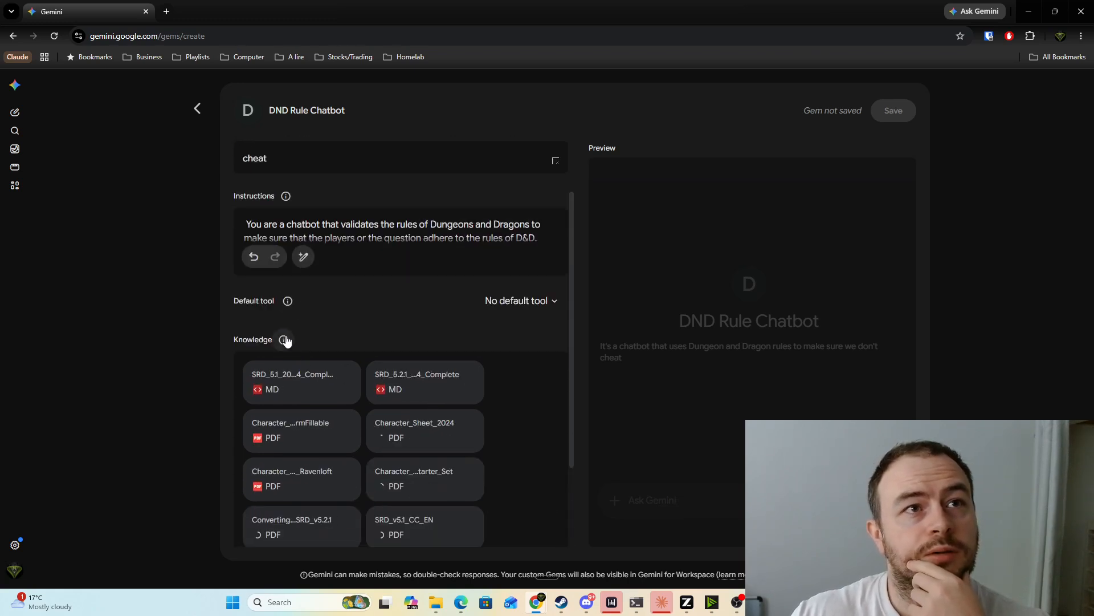
click(303, 262)
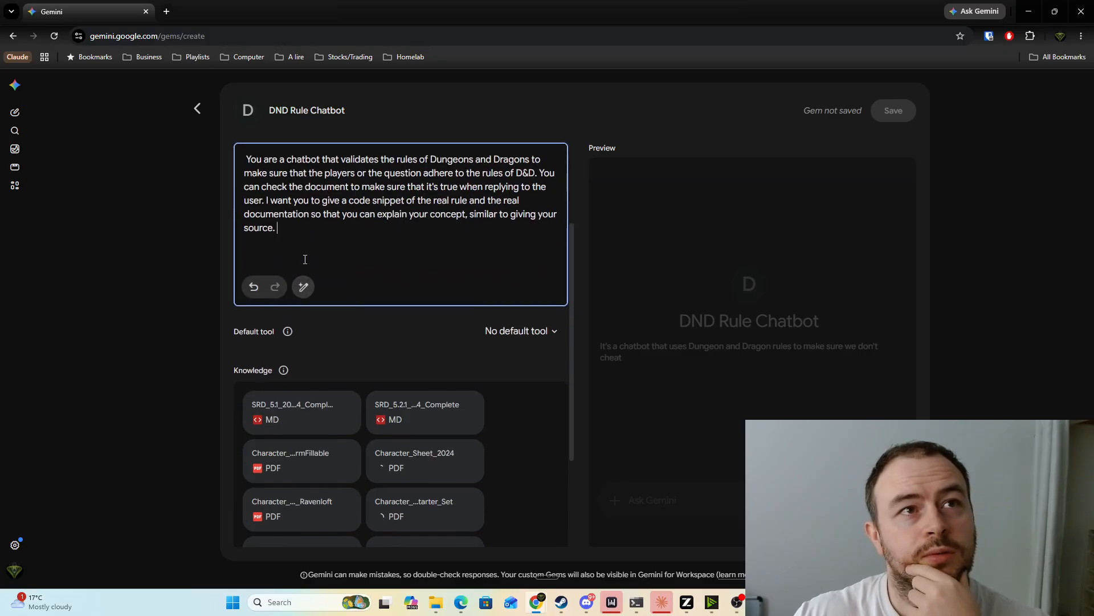
click(307, 296)
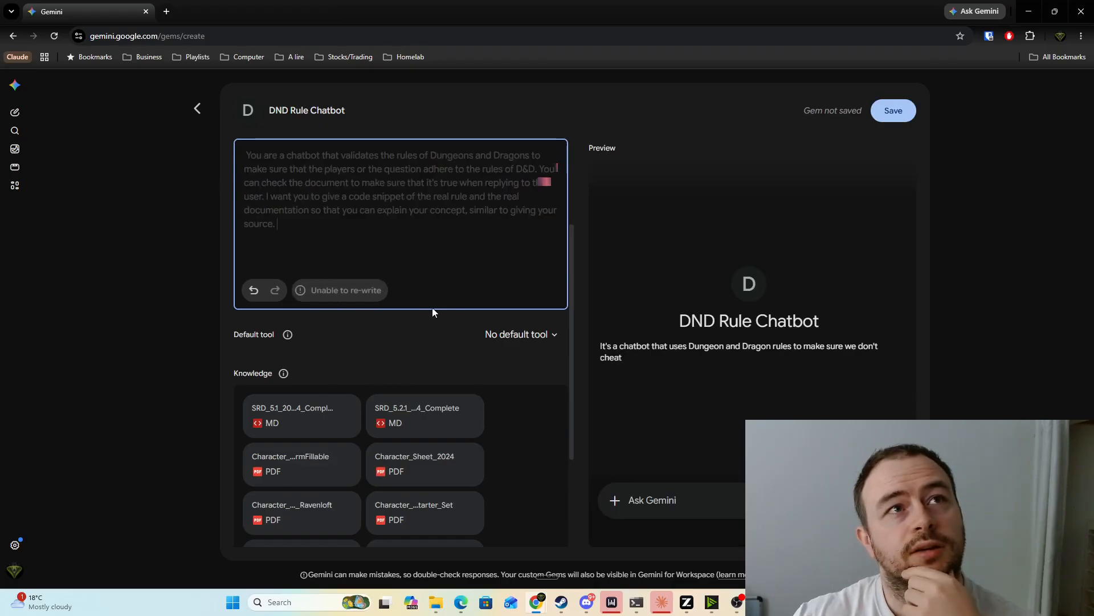
scroll(389, 247, up, 3)
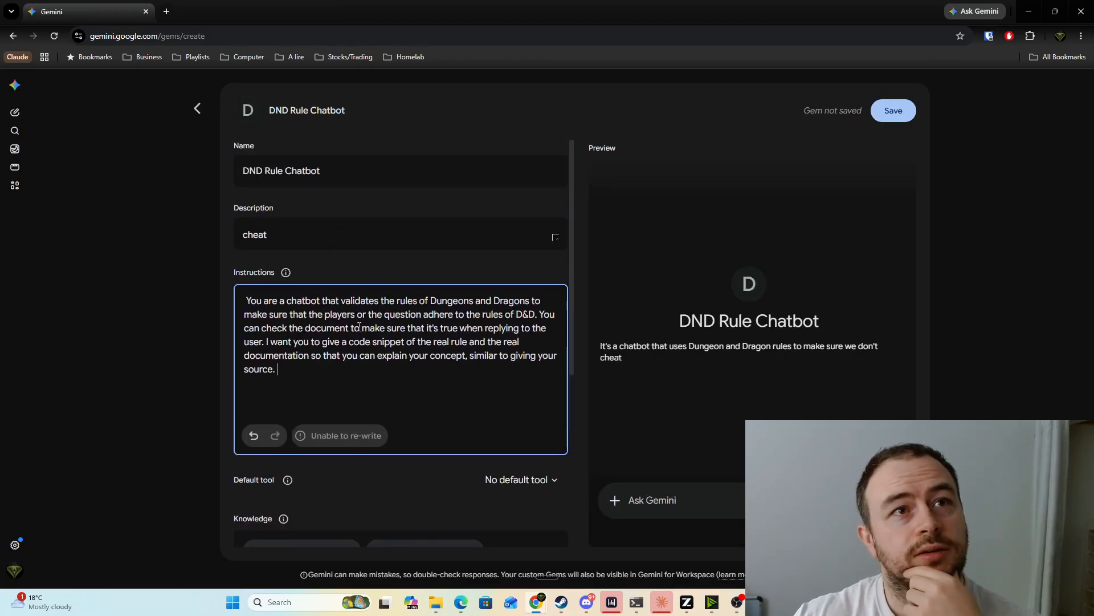
Step: Test the Gem in the preview with the question "what happens after a short rest?" and read through its answer
scroll(367, 326, down, 6)
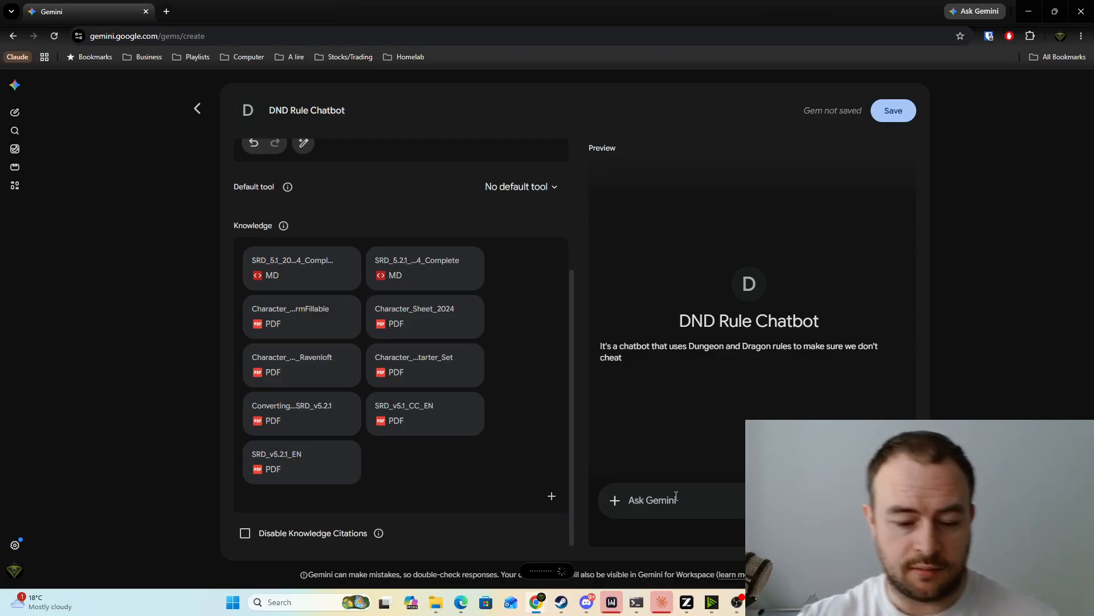
text(what happens after a short)
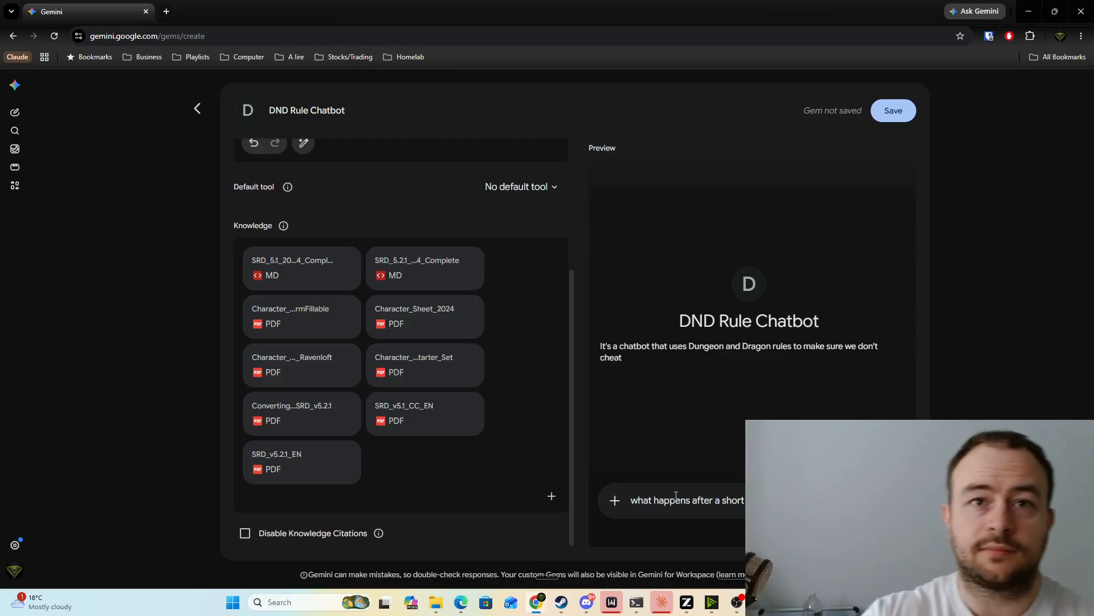
text( rest?)
key(Return)
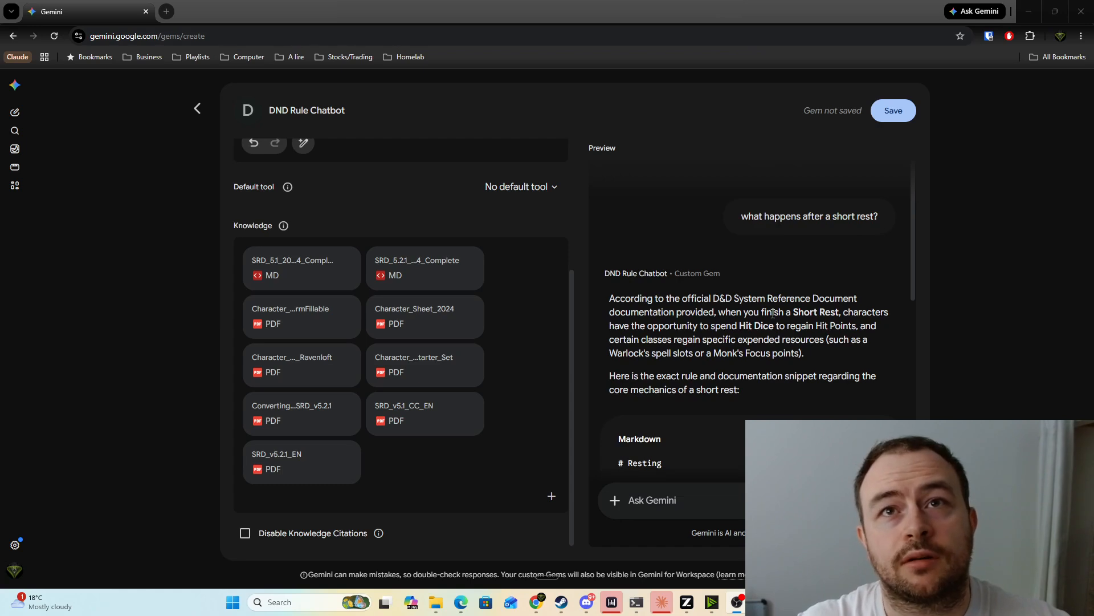
scroll(764, 314, down, 2)
scroll(644, 306, down, 1)
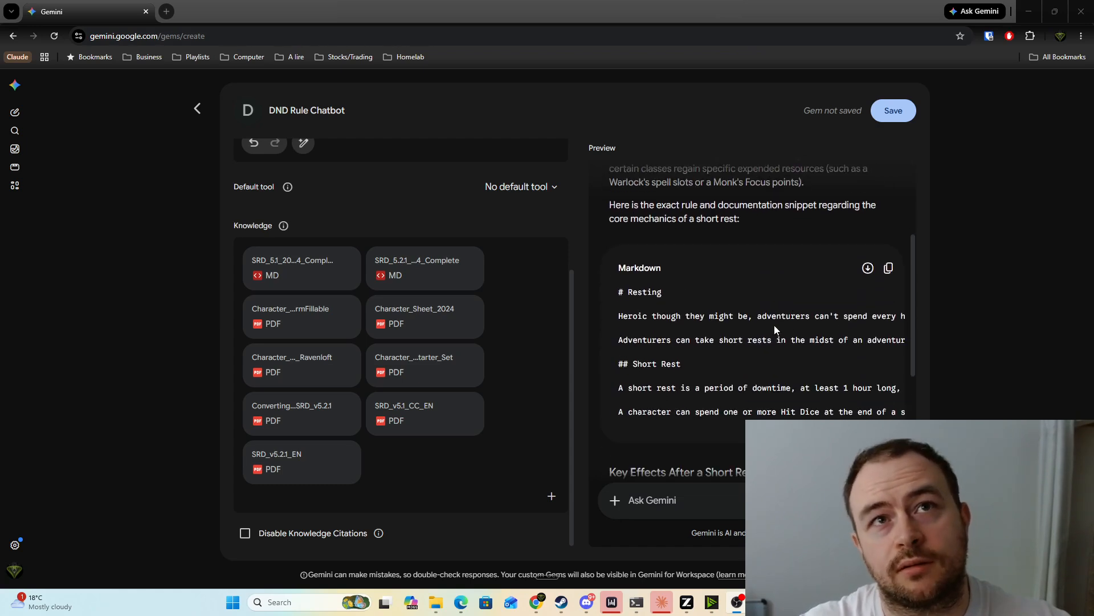
scroll(701, 324, down, 4)
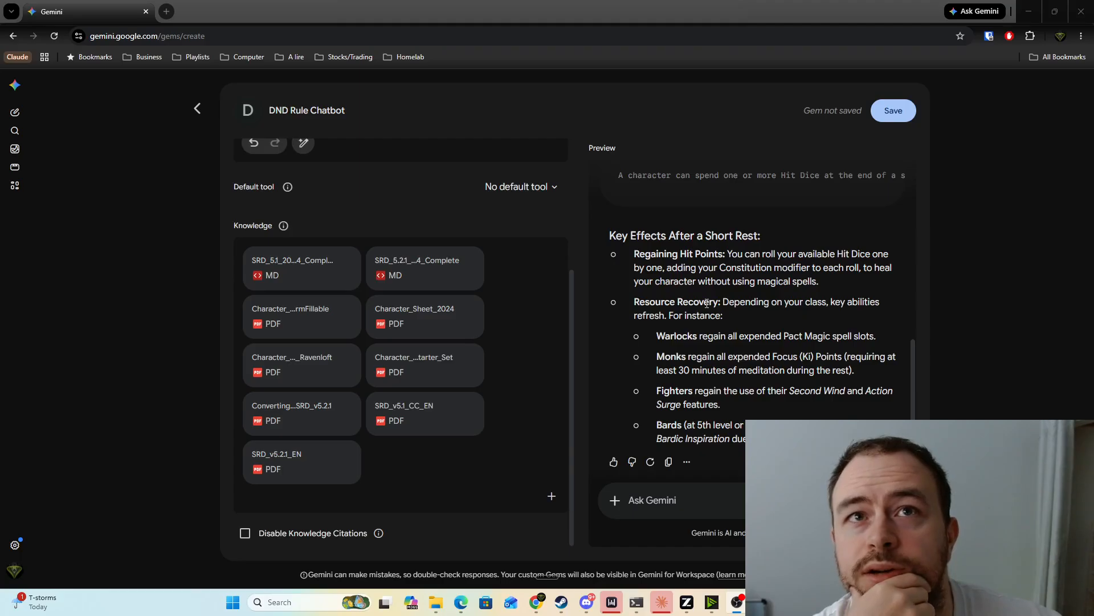
Step: Ask the preview Gem how vision works in D&D, including the range of dark vision and what makes the character able to see
click(698, 502)
key(ctrl+super)
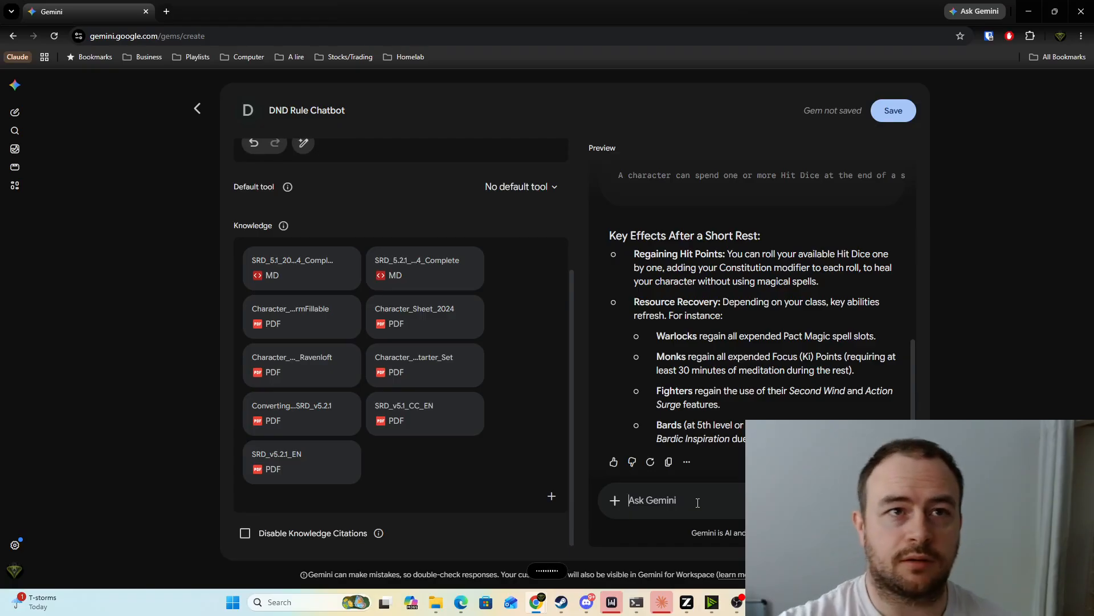
key(Return)
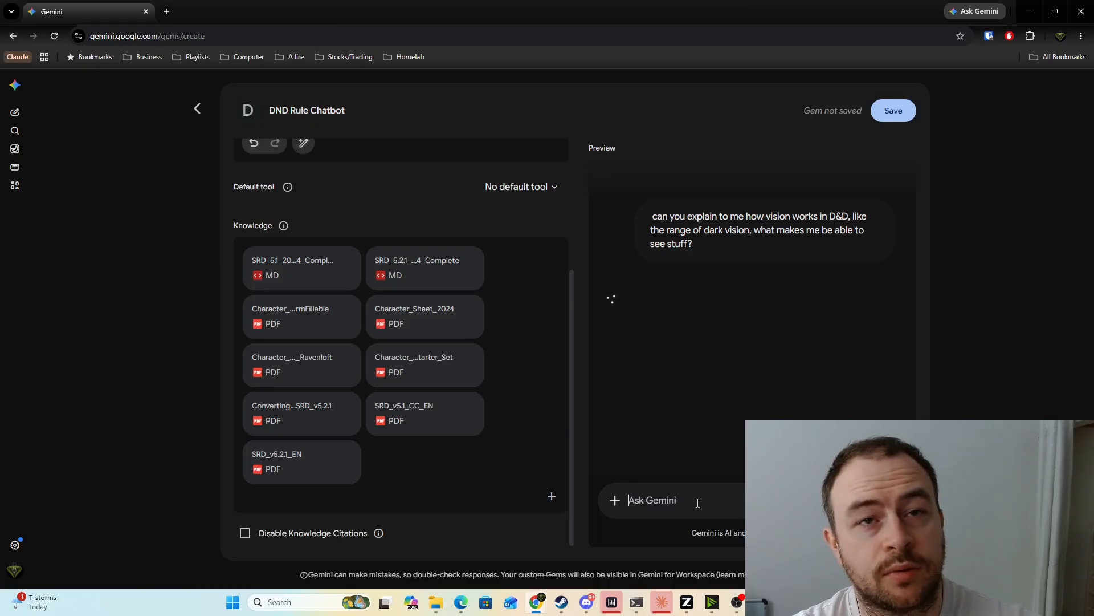
Step: Check the available default tools and review the format and sources of the Gem's answer about vision
scroll(597, 335, up, 2)
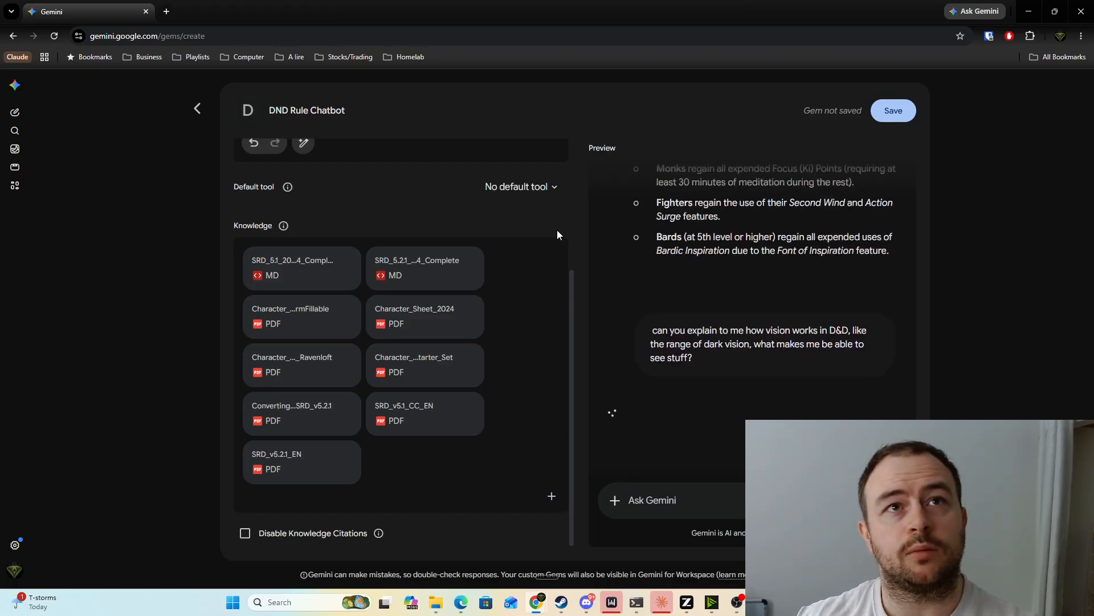
click(551, 188)
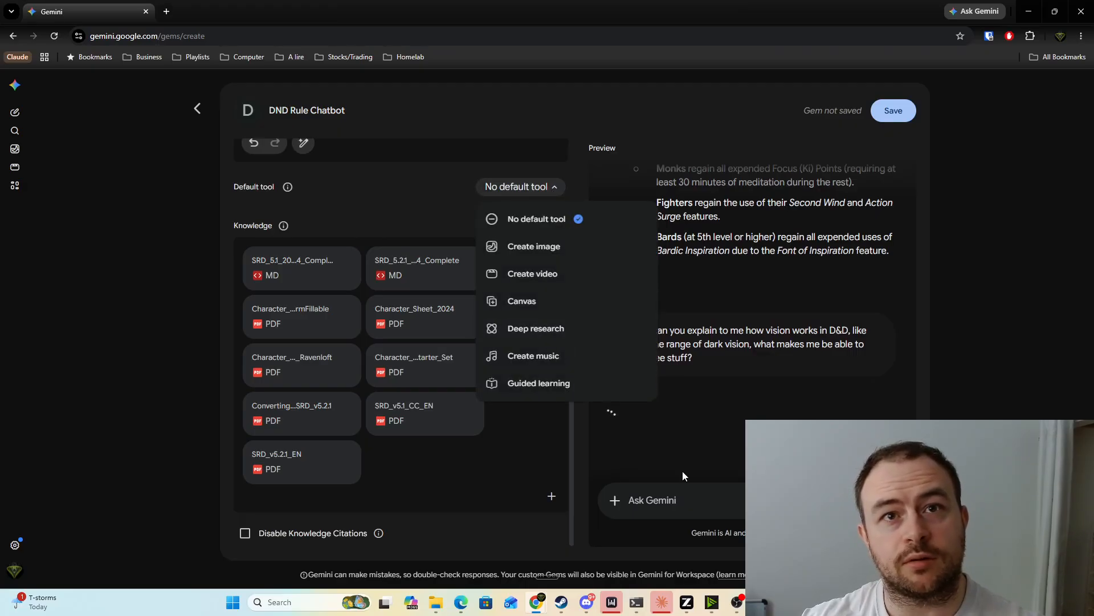
click(679, 497)
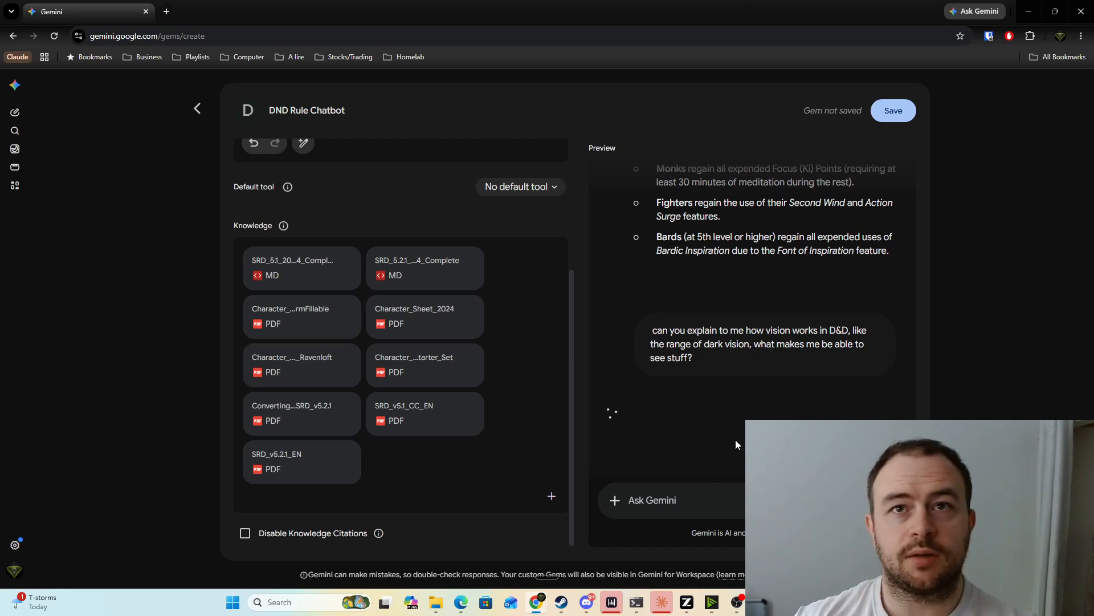
scroll(736, 445, down, 3)
scroll(542, 418, up, 3)
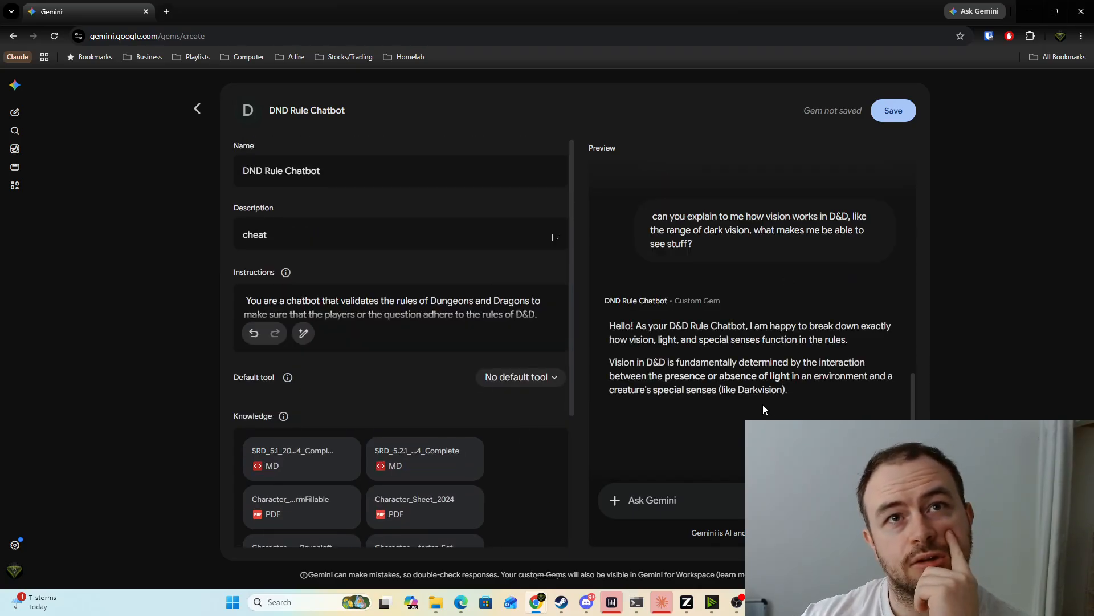
scroll(755, 364, down, 2)
scroll(755, 353, down, 4)
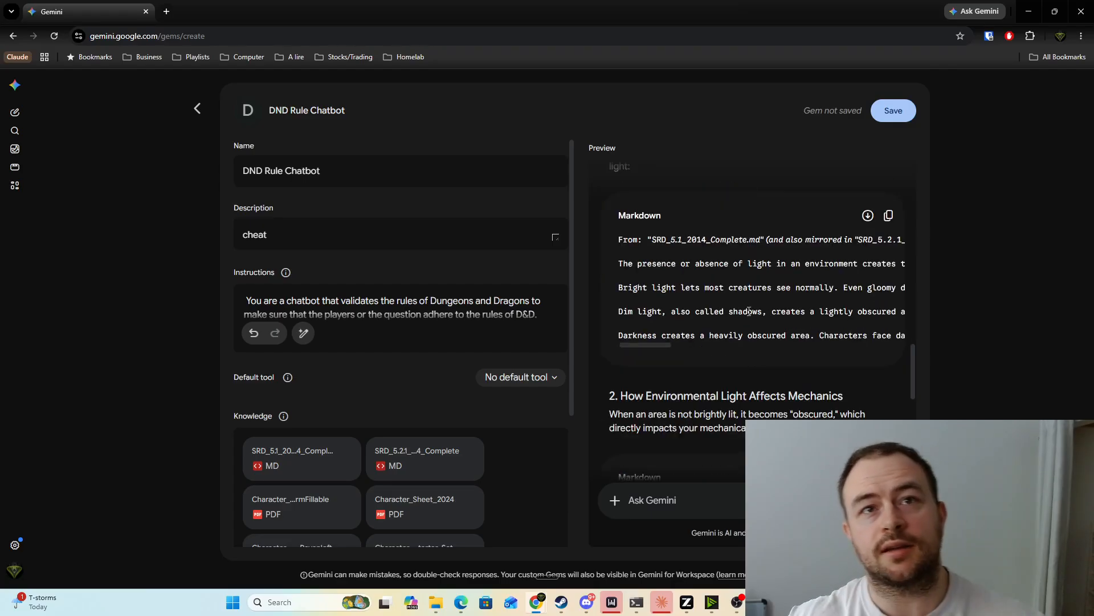
scroll(754, 353, down, 3)
scroll(724, 353, up, 4)
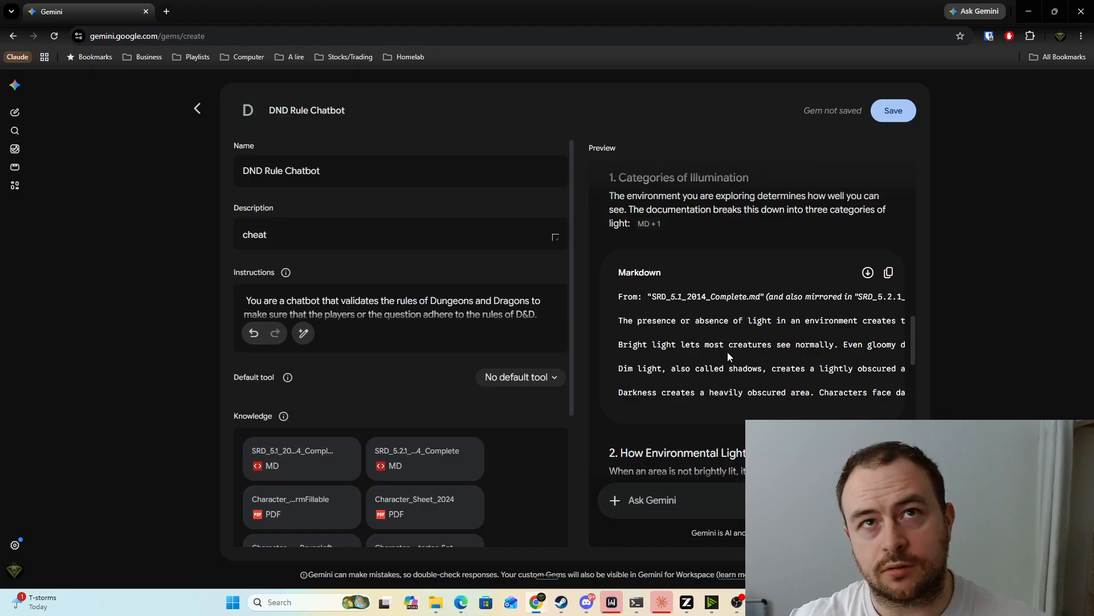
Step: Extend the instructions to require the shortest verifiable answers, no Markdown, a copyable real source or link, and just the answer for single questions
click(536, 344)
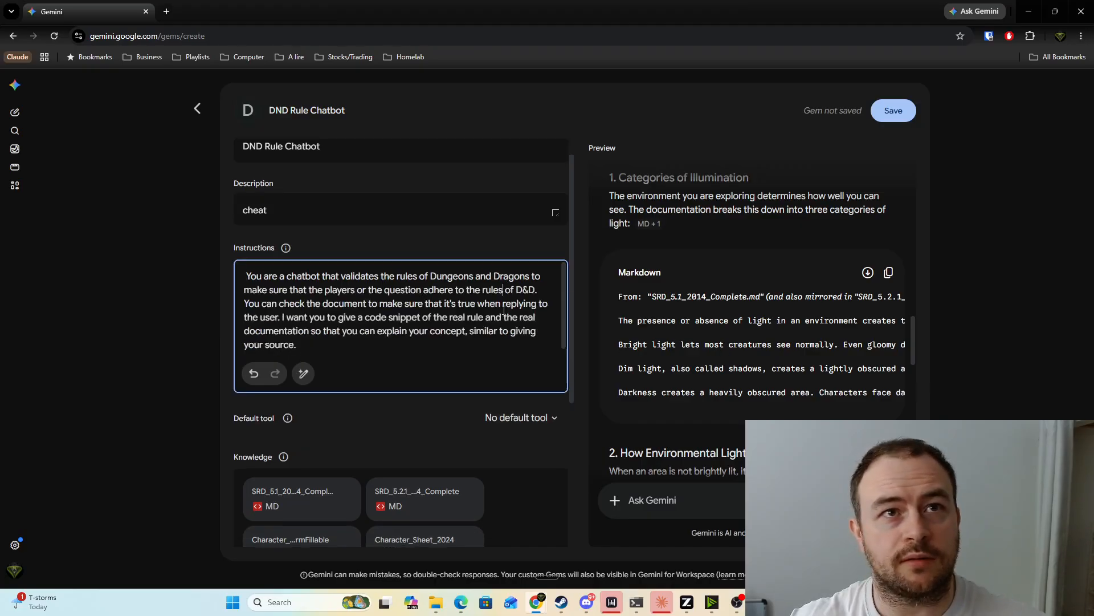
scroll(419, 296, down, 3)
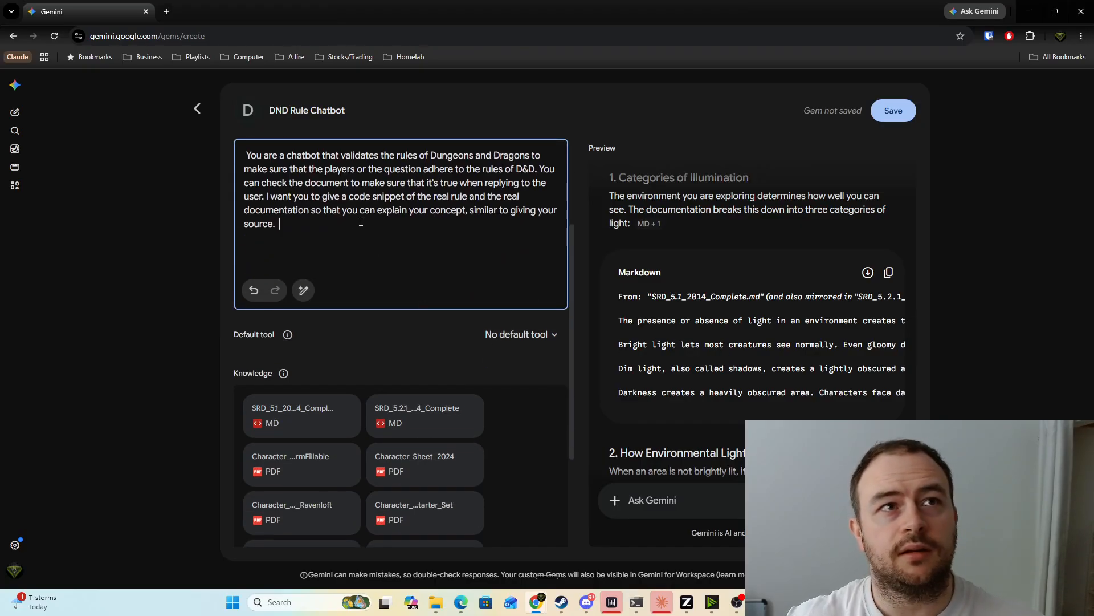
key(ctrl+super)
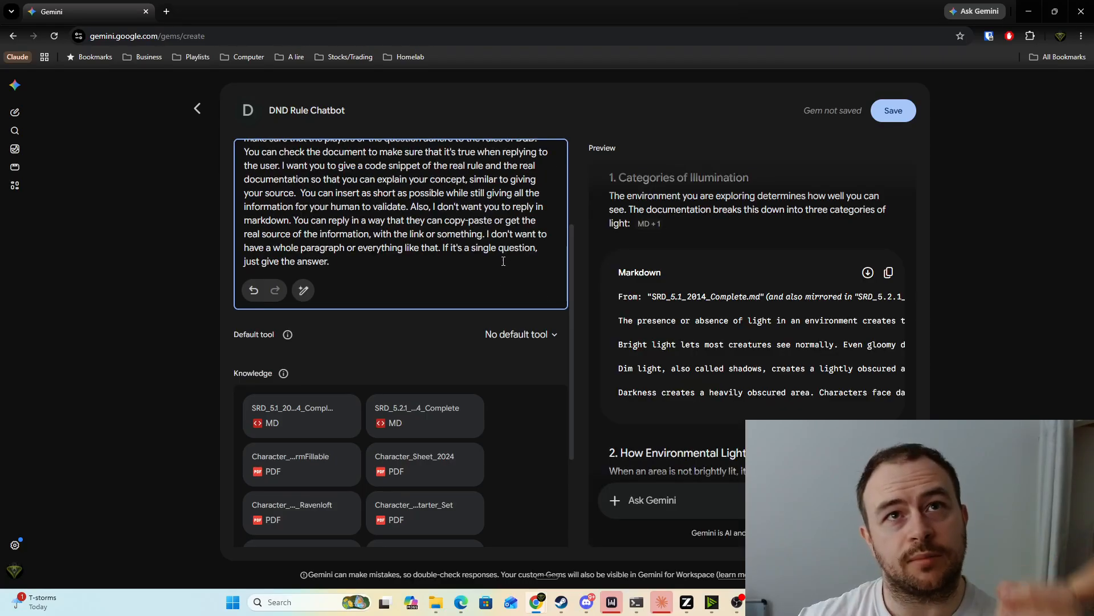
Step: Review the sections on environmental light and Darkvision in the preview's vision answer
click(691, 499)
scroll(716, 401, down, 9)
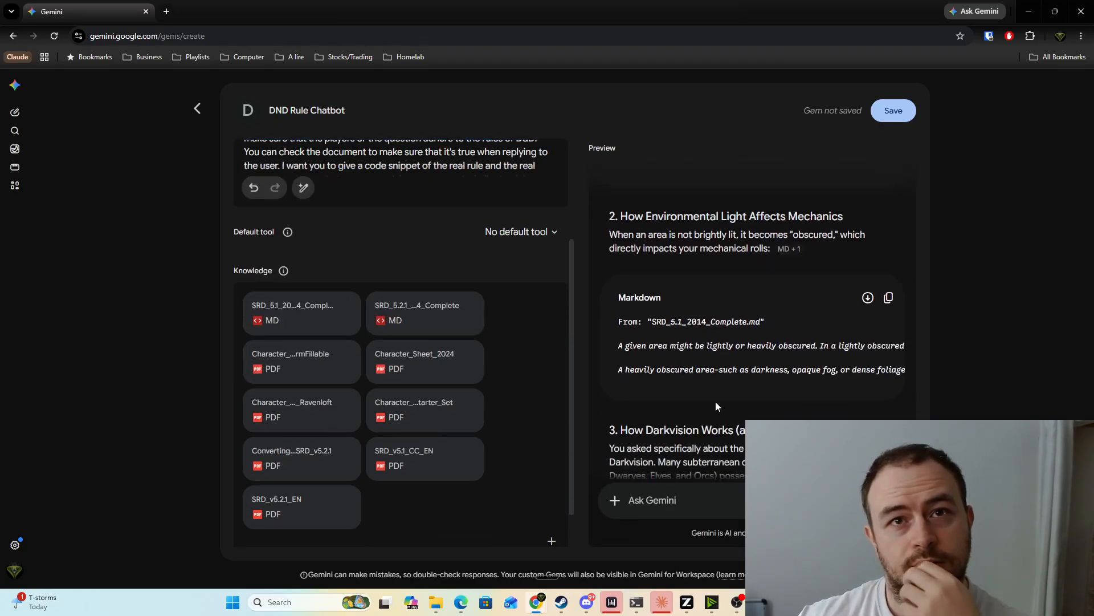
scroll(702, 417, up, 5)
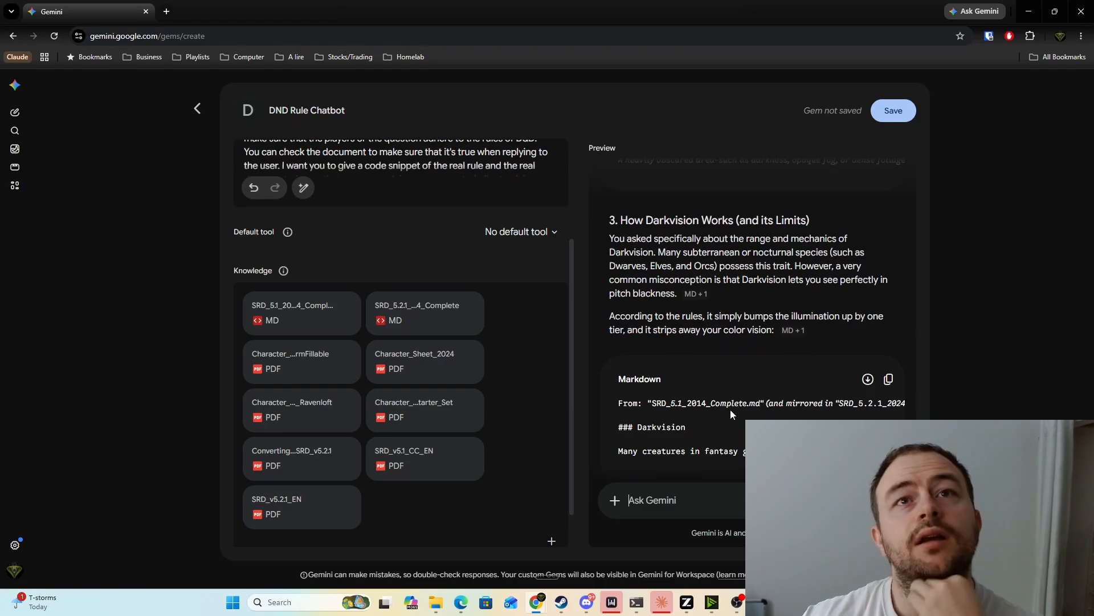
scroll(730, 409, up, 4)
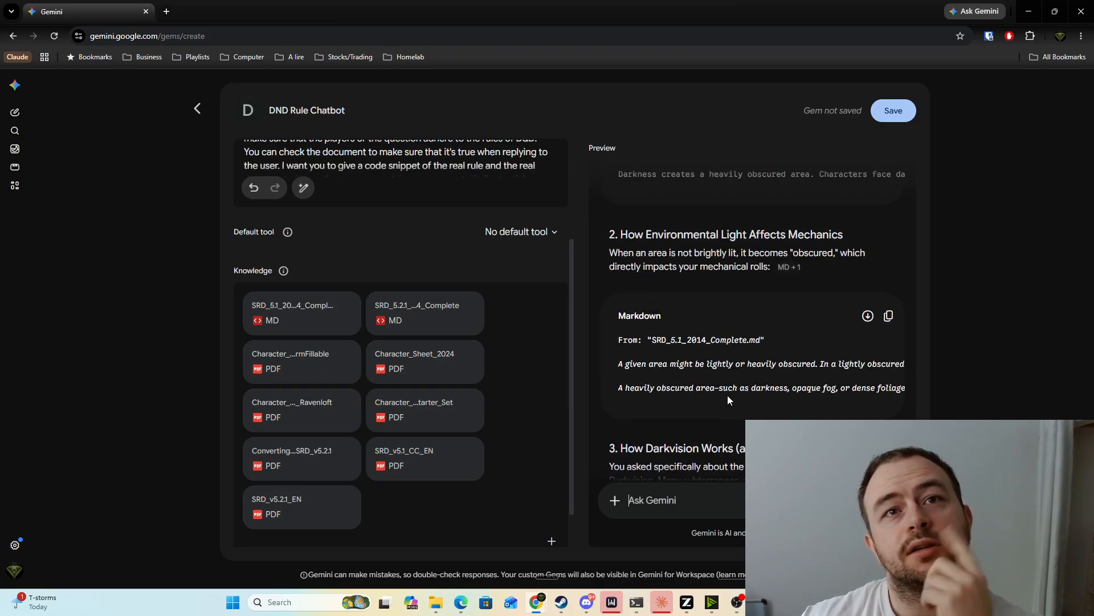
Step: Ask the preview Gem for the Artificer subclasses in D&D, and extend the instructions to ask for clarification instead of making assumptions
scroll(715, 360, down, 9)
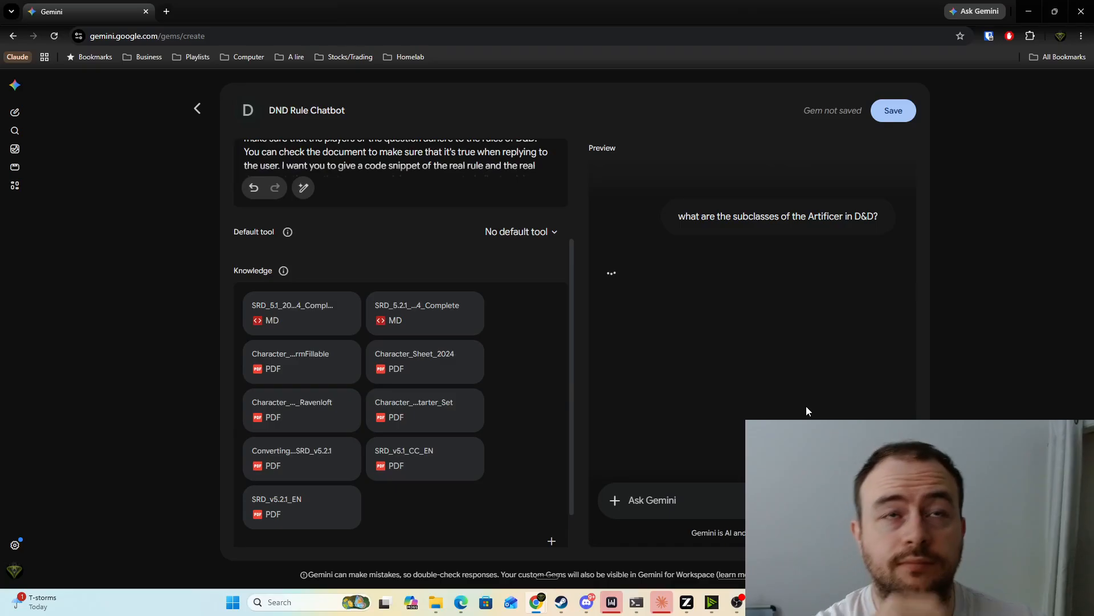
click(450, 167)
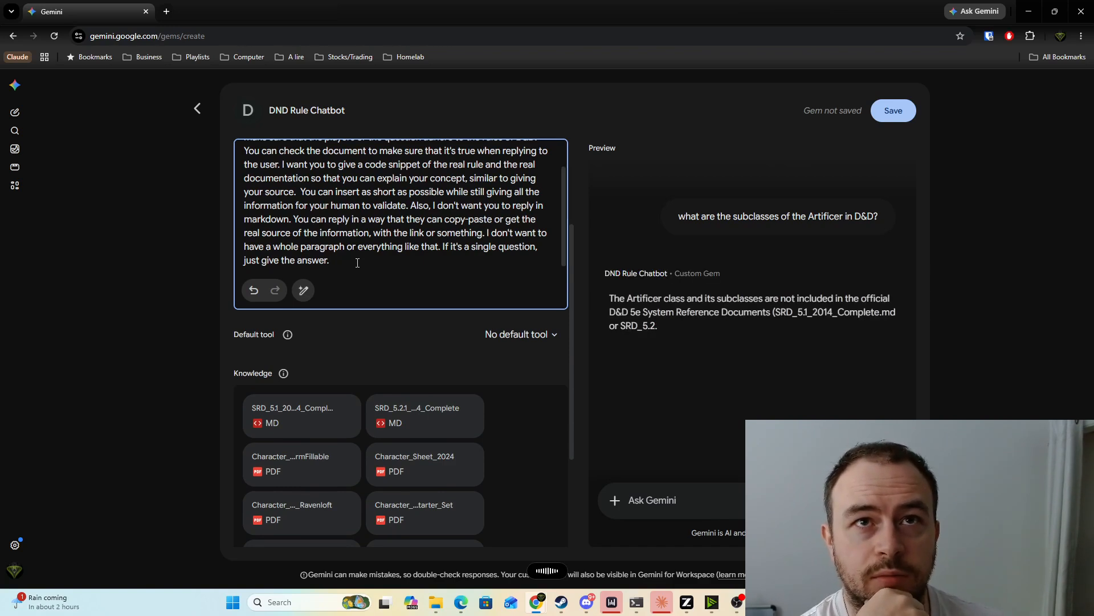
click(630, 313)
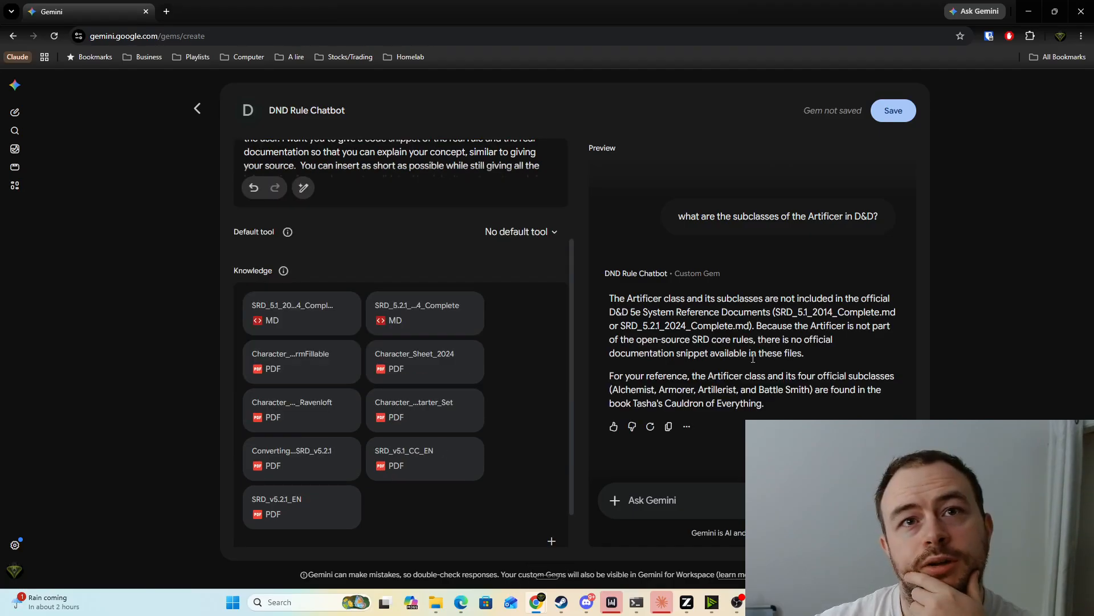
Step: Read the preview's Artificer answer and ask the follow-up question "so what are the subclasses?"
scroll(752, 358, down, 1)
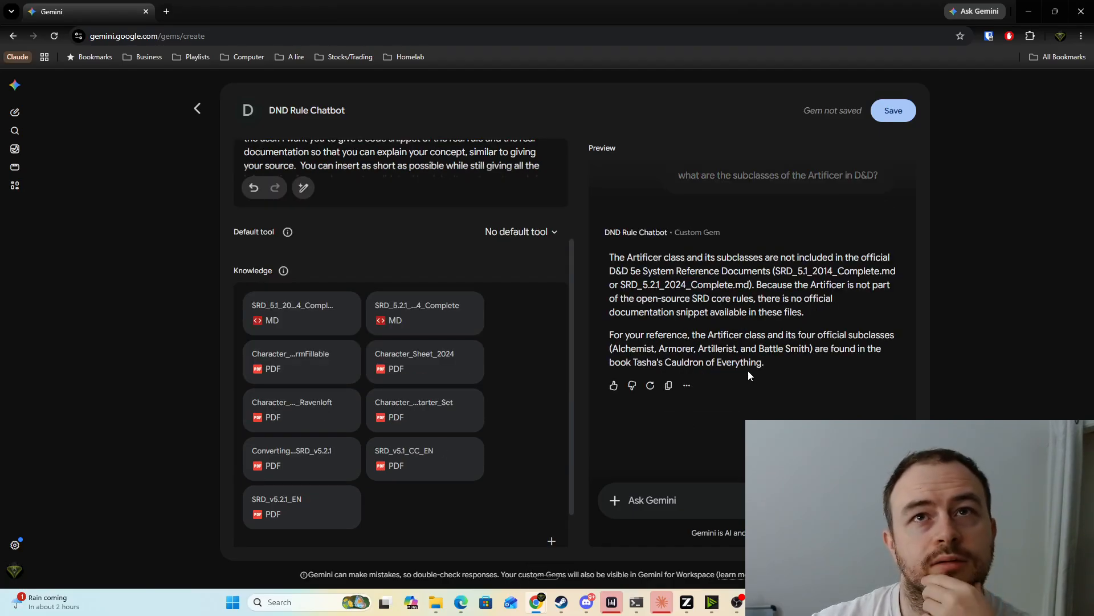
click(684, 502)
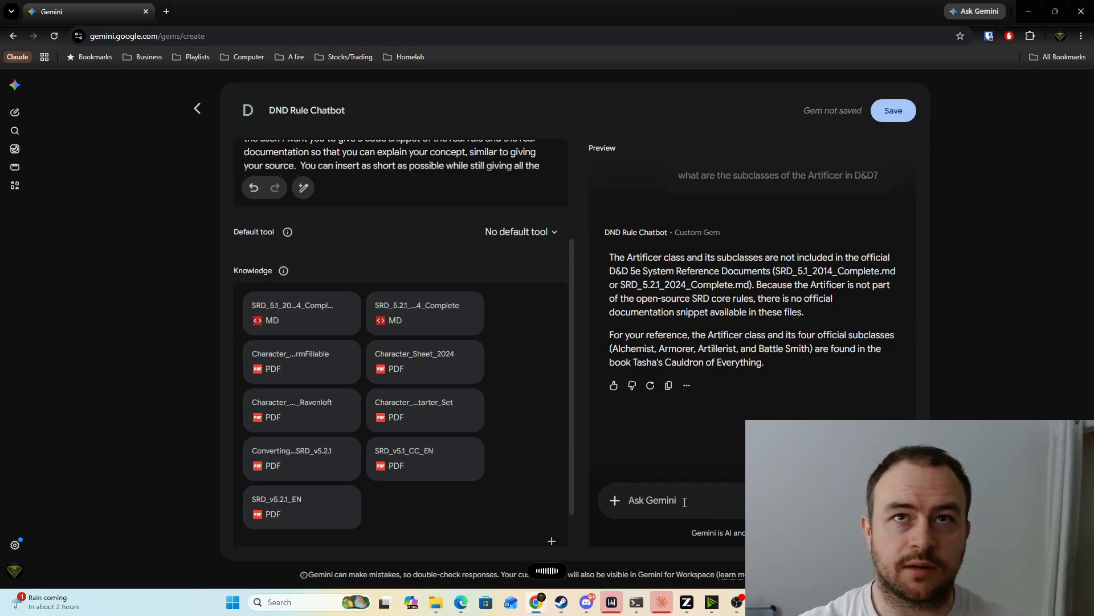
text(so what are the subclasses?)
key(Return)
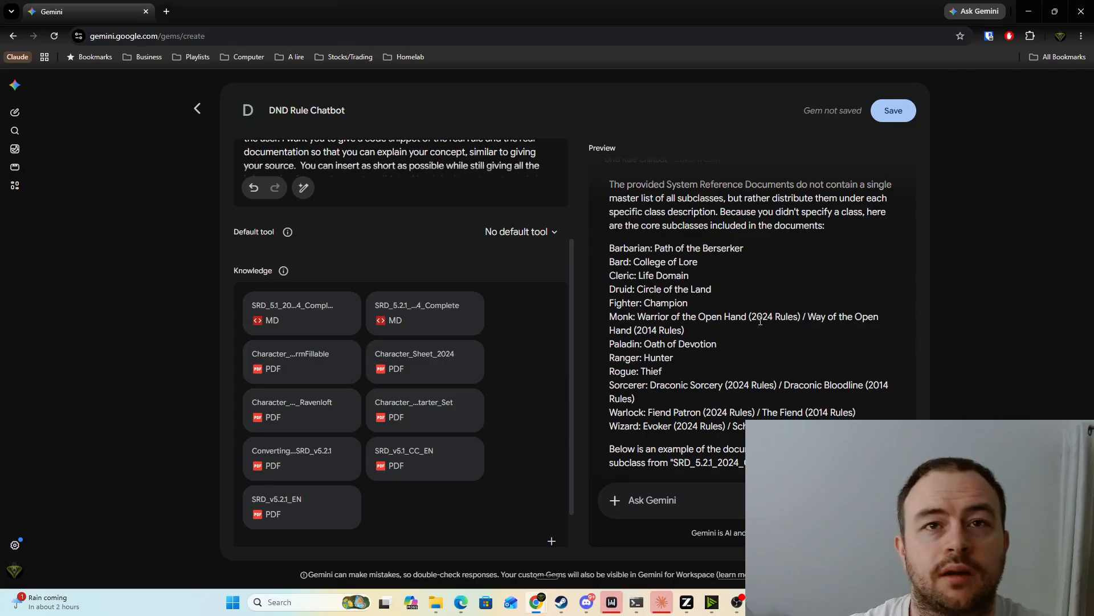
Step: Review the preview's list of core subclasses per class and its Fighter subclass documentation excerpt
scroll(764, 322, up, 7)
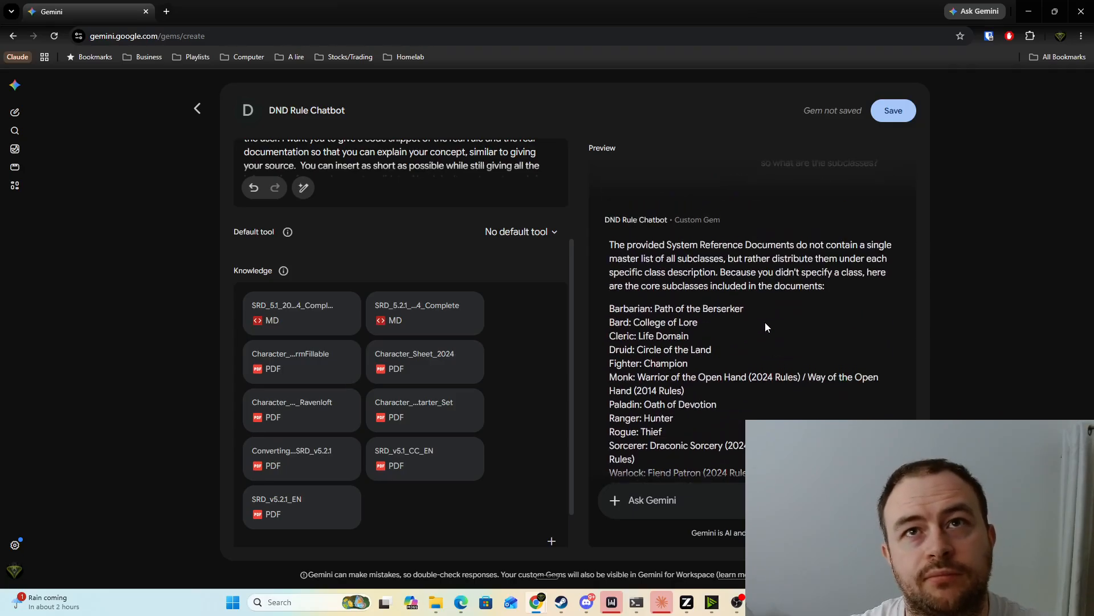
scroll(765, 323, down, 4)
scroll(770, 325, down, 4)
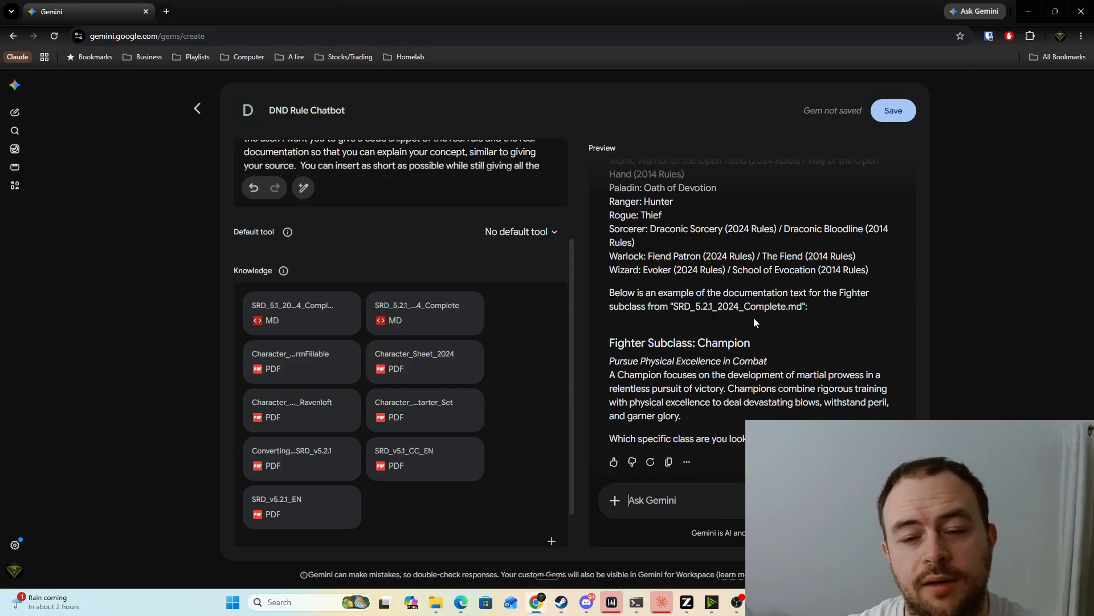
scroll(771, 322, up, 3)
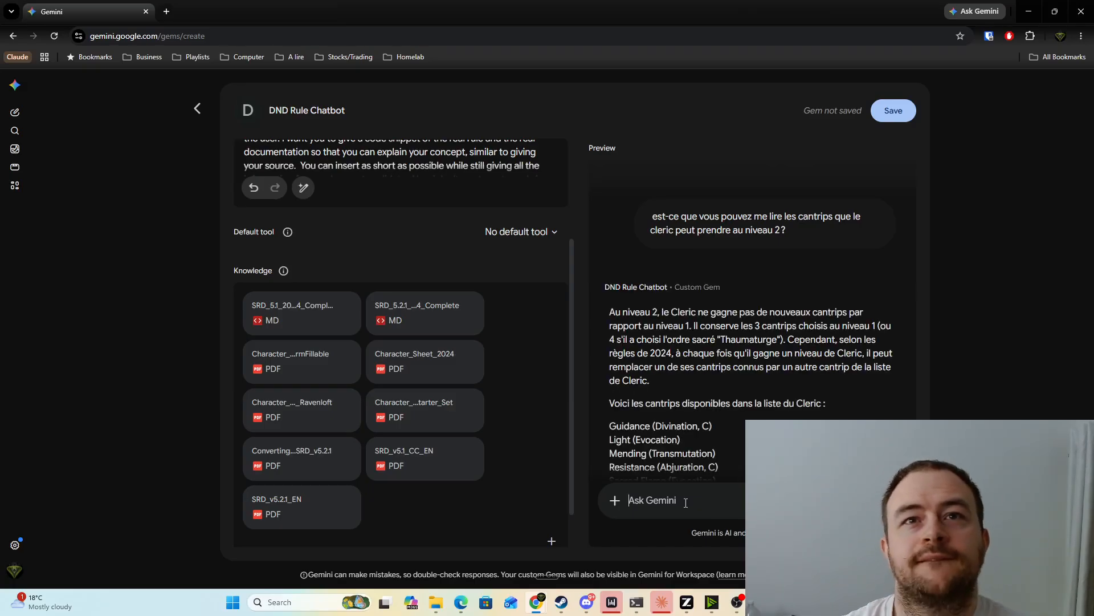
Step: Extend the instructions to require a link to each spell's online description and cost, and ask the preview for five Cleric-only spells
click(444, 171)
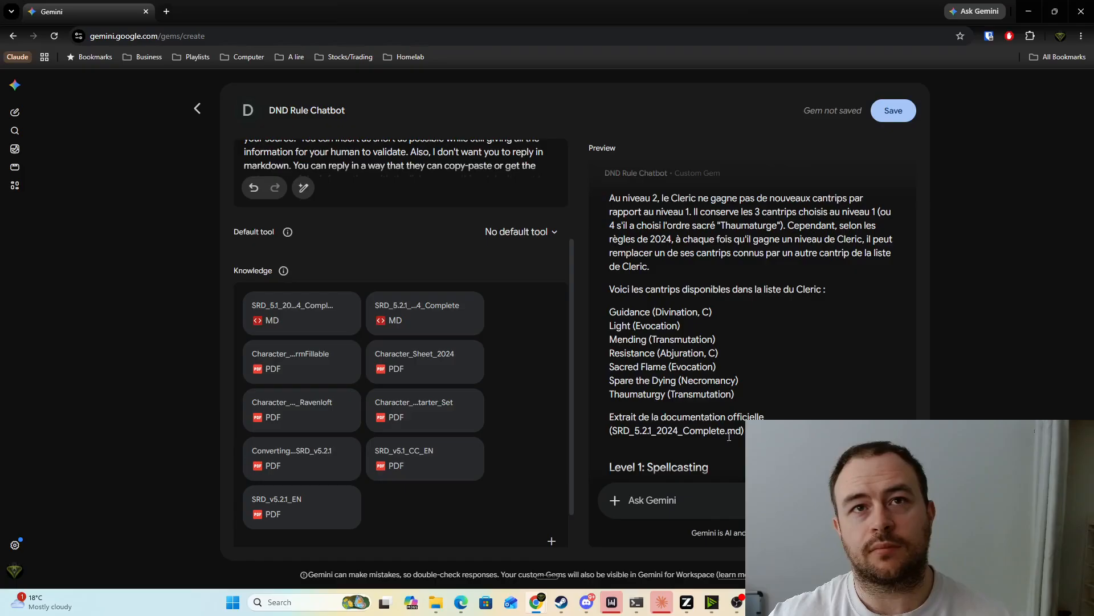
key(ctrl+super)
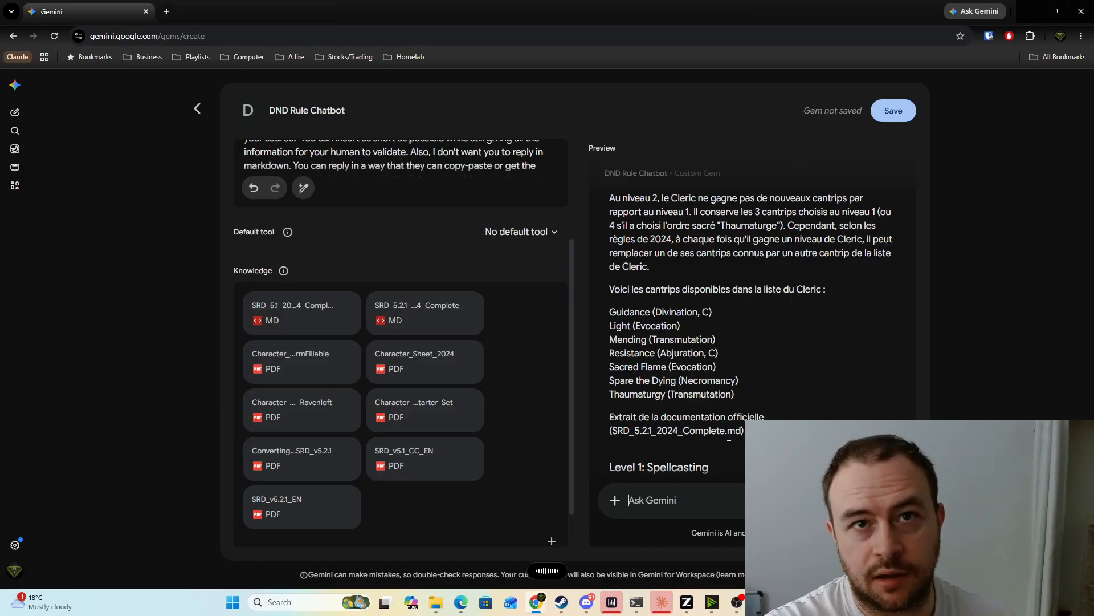
key(Return)
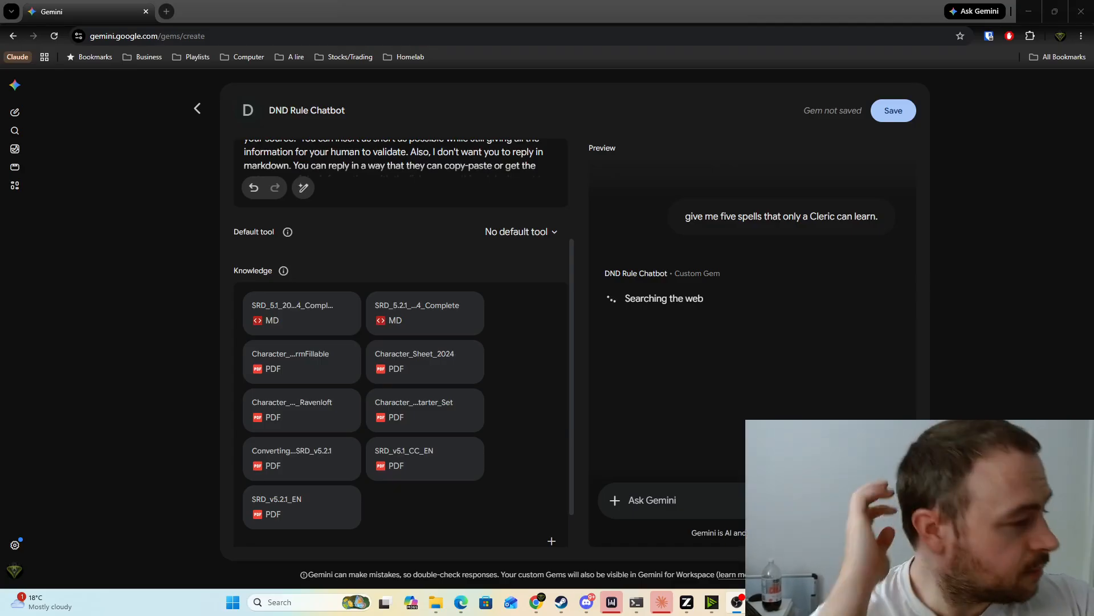
Step: Add to the instructions that validating information and making sure the stated rules are true is the most important thing
click(375, 171)
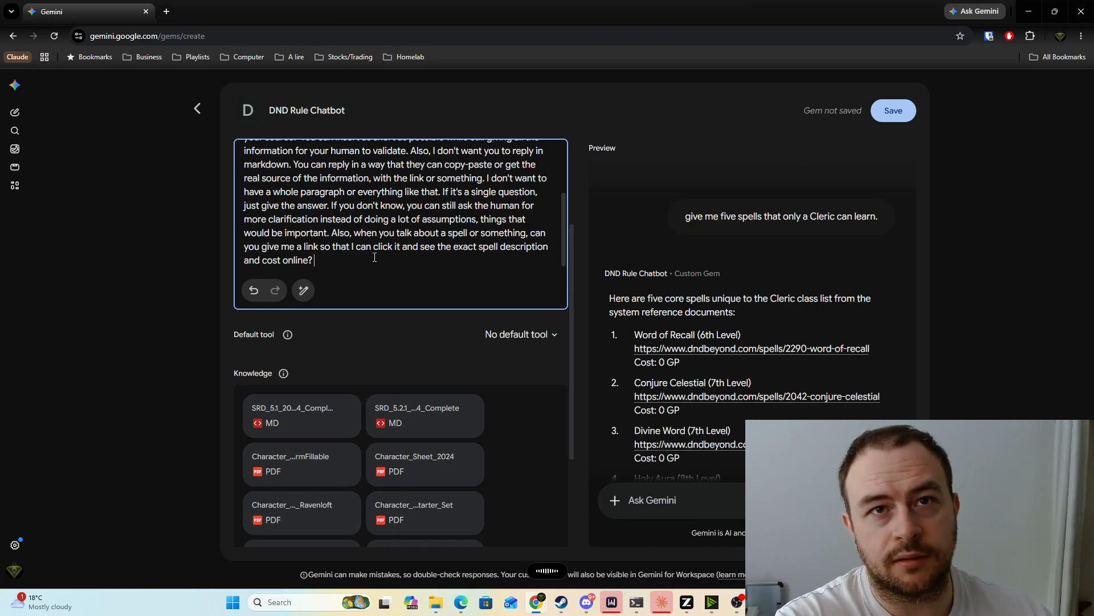
click(586, 283)
Step: Check the Word of Recall link from the Gem's answer by opening its address dndbeyond.com/spells/2290-word-of-recall directly
click(768, 350)
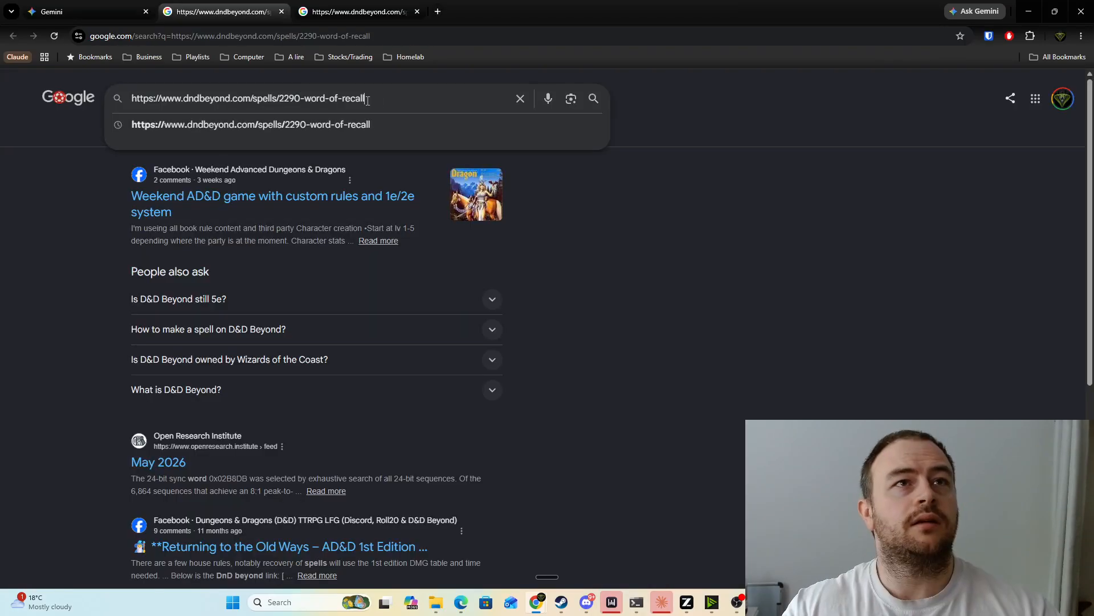
key(ctrl+a)
key(ctrl+c)
click(366, 36)
key(ctrl+v)
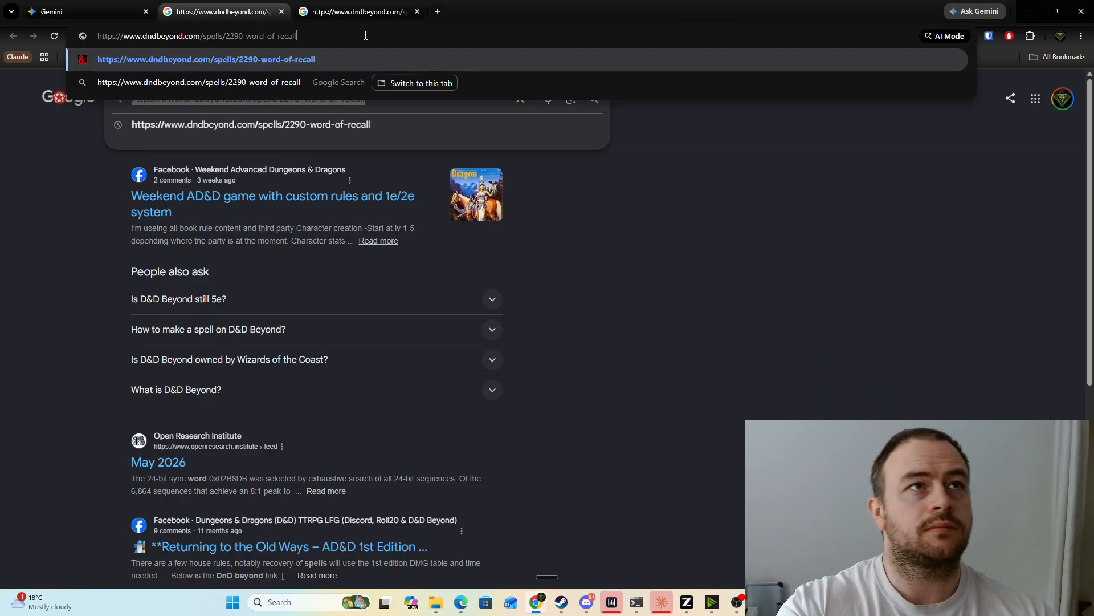
key(Return)
Step: Return to the Gem editor and extend the instructions to check every link for hallucinations and confirm it is real before giving it
click(57, 7)
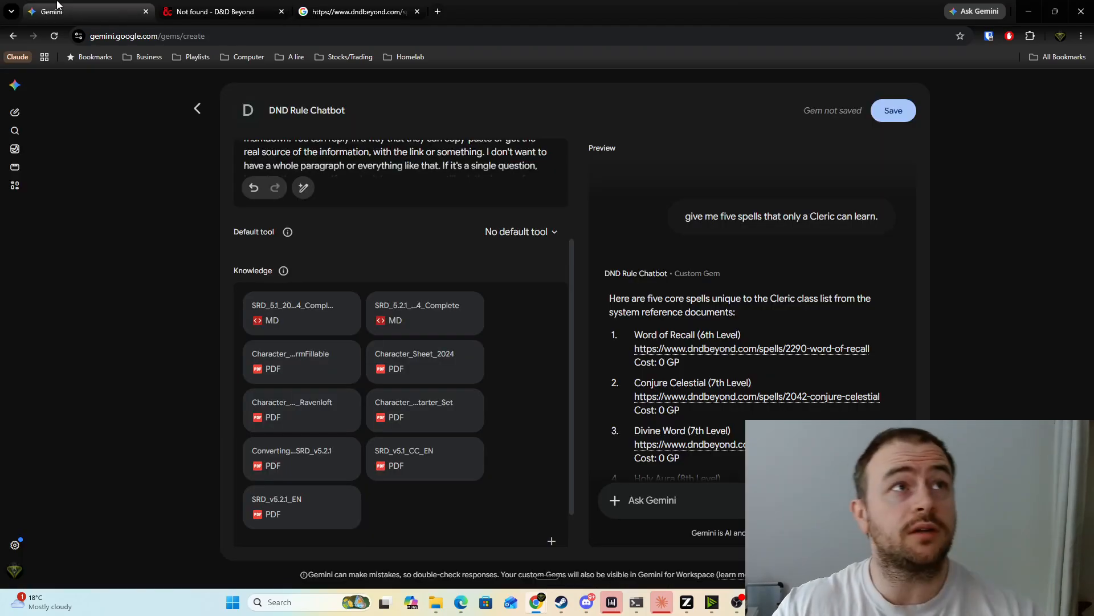
click(384, 195)
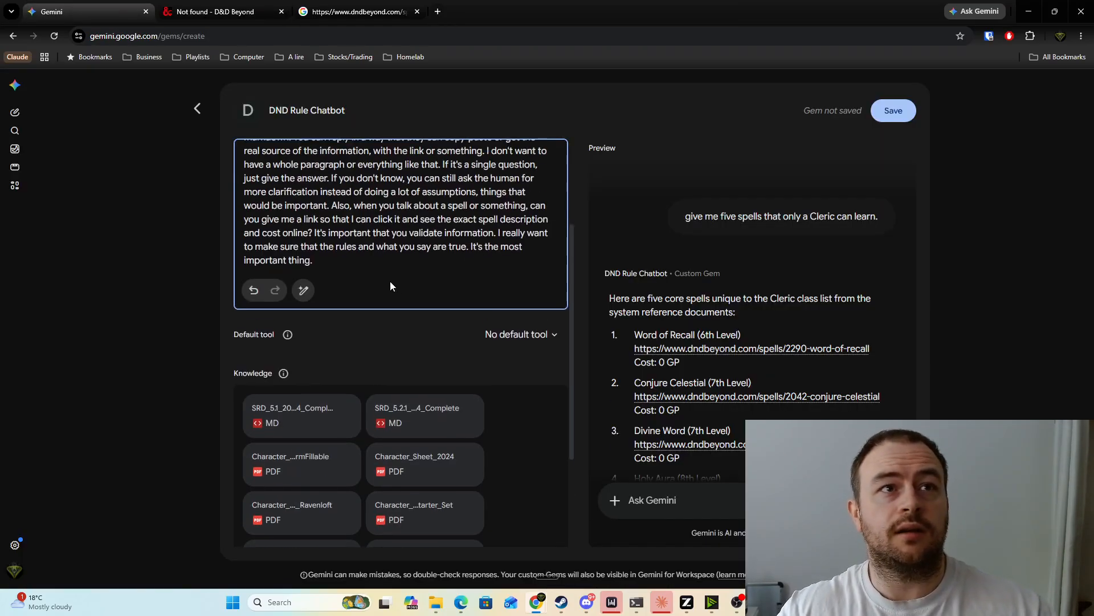
key(ctrl+super)
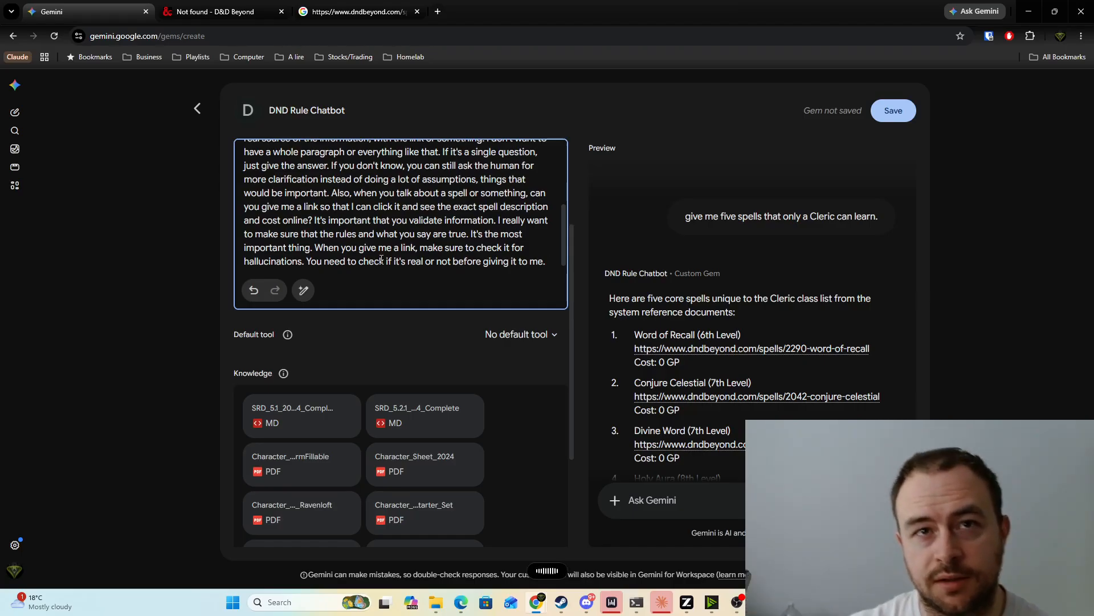
Step: Ask the preview Gem "how can I heal a familiar in D&D?" and inspect the source cited for short or long rests
click(676, 502)
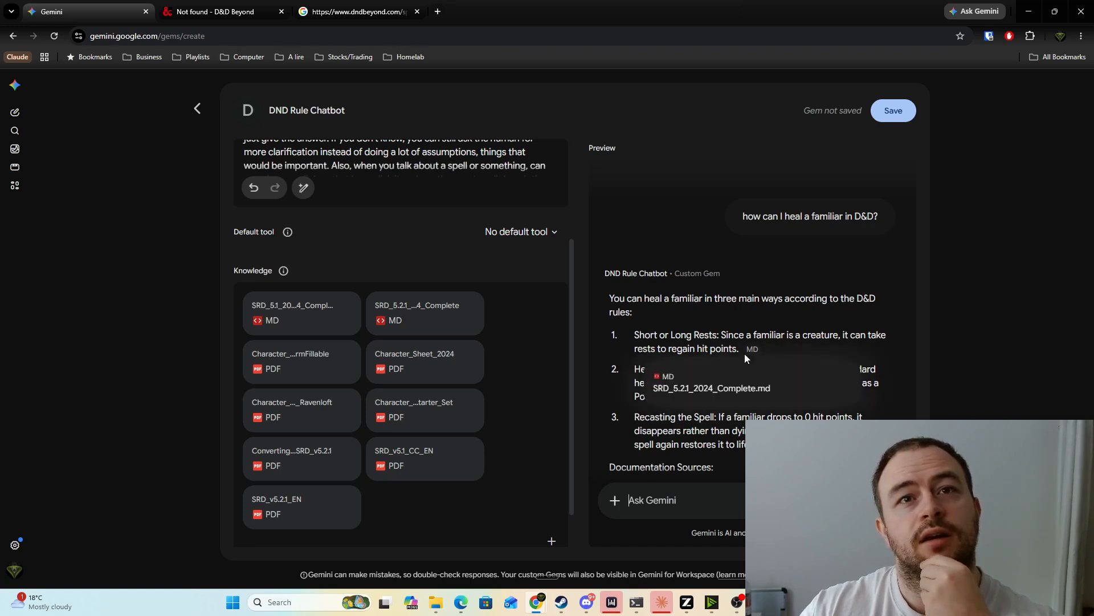
mouse_move(751, 353)
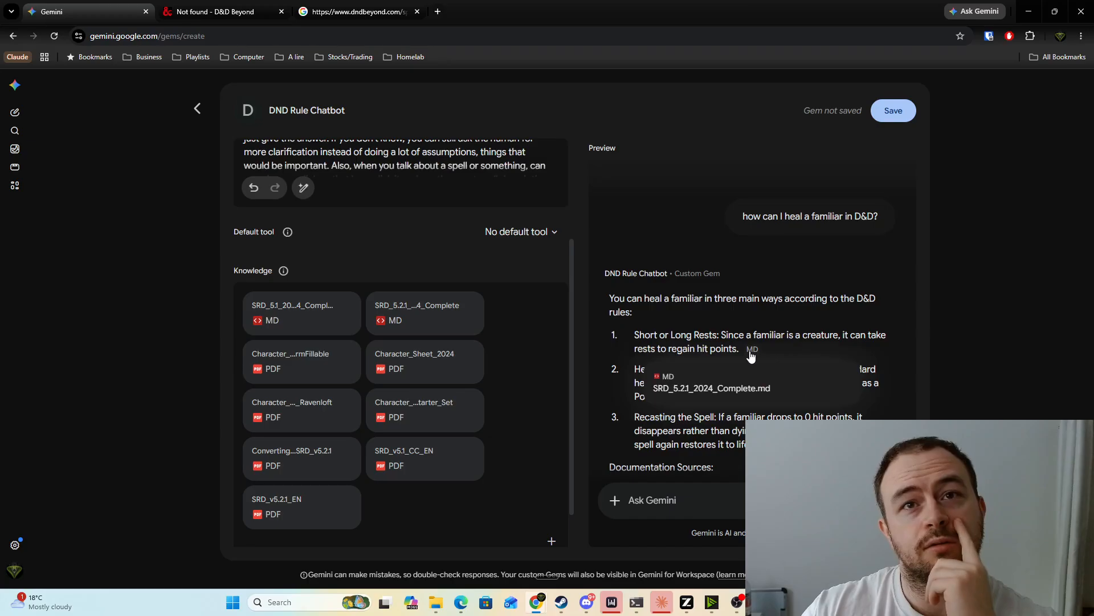
click(751, 350)
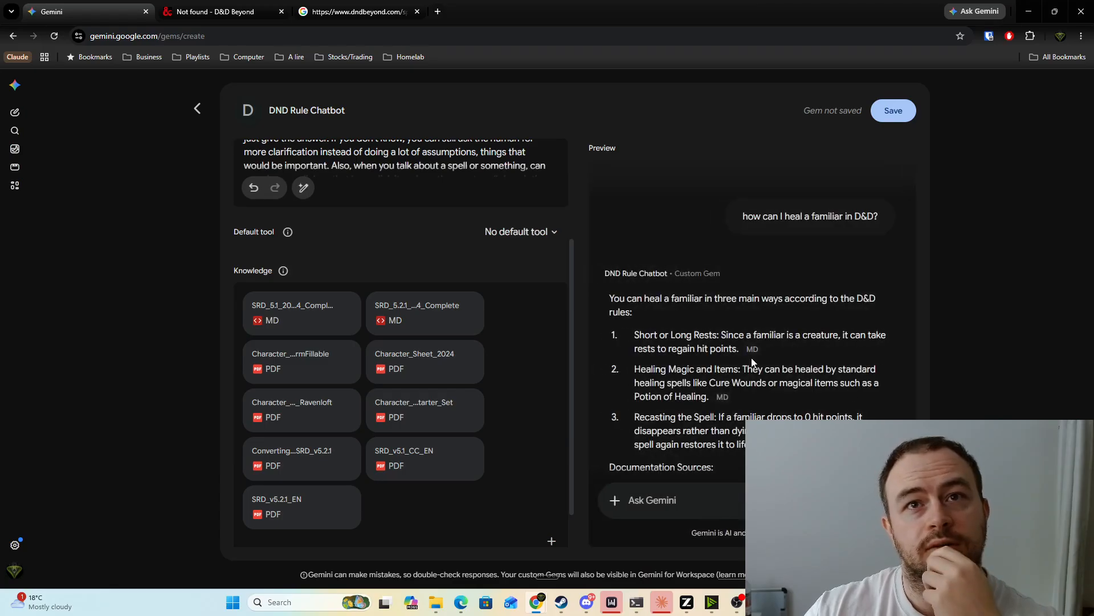
mouse_move(752, 356)
Step: Save the Gem and start a chat with it, asking "what ways do we have to heal a familiar?"
click(831, 386)
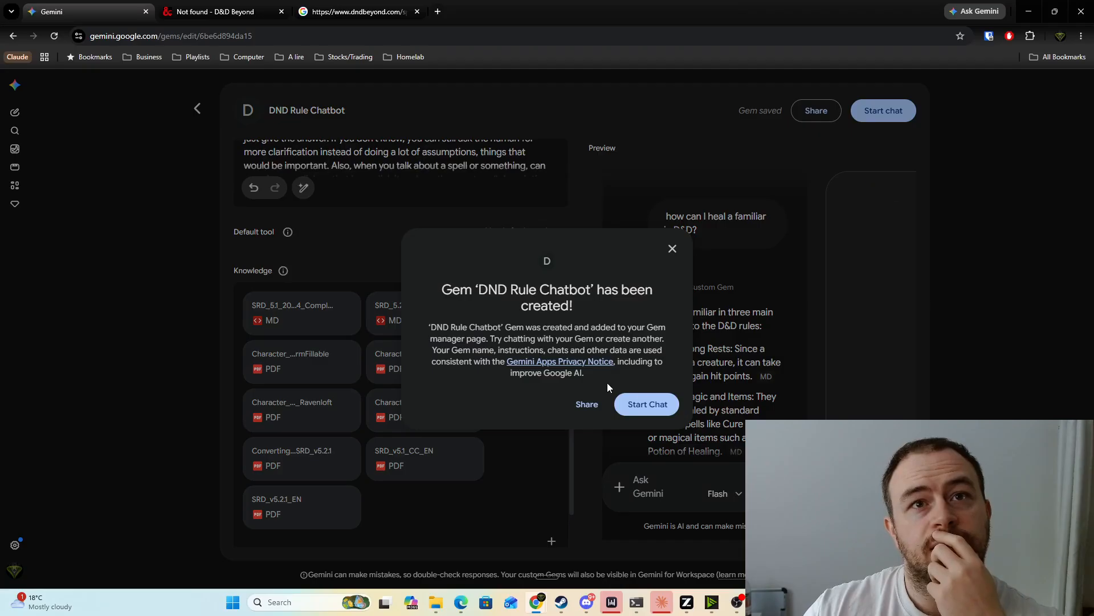
click(642, 404)
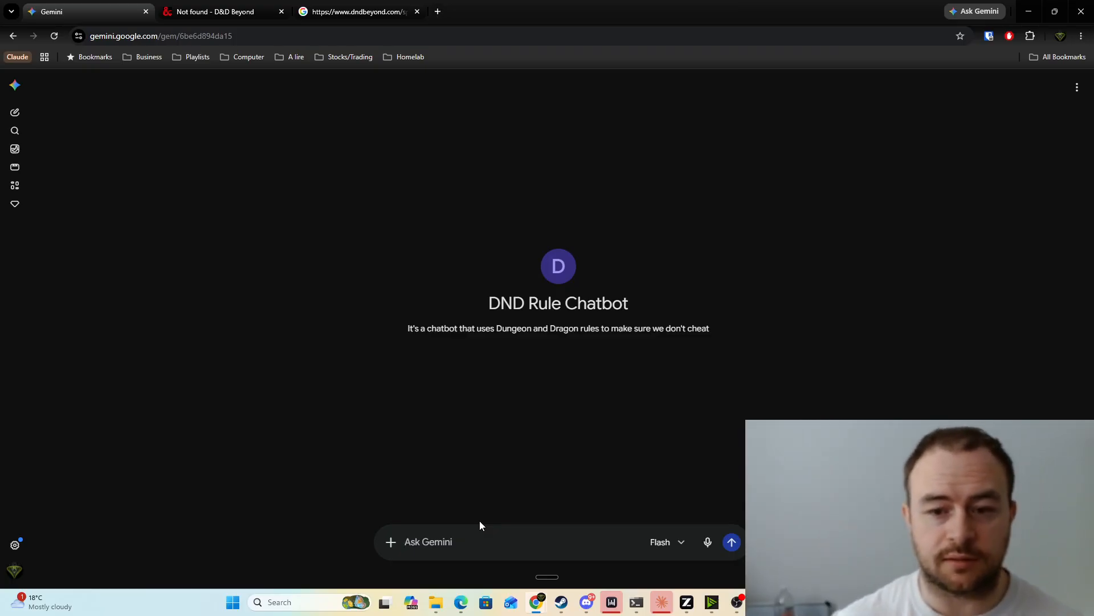
key(ctrl+super)
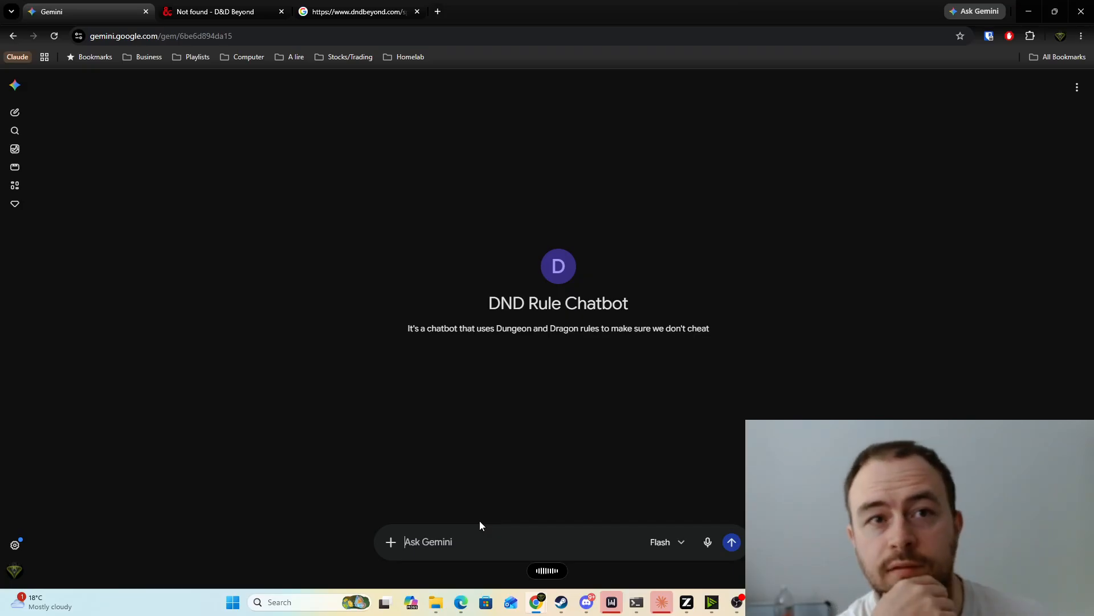
key(Return)
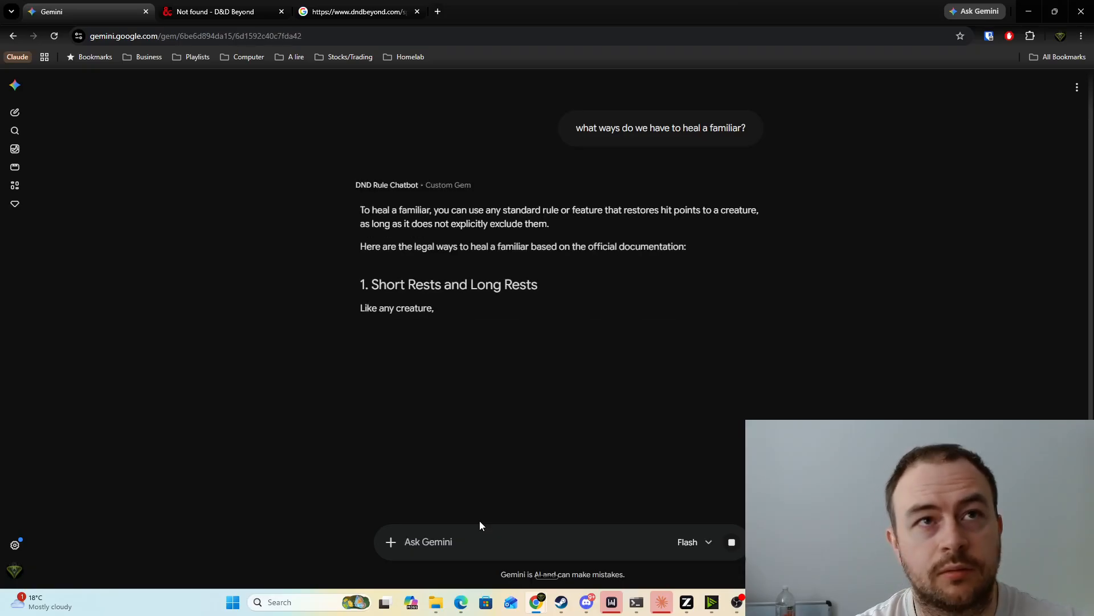
Step: Review the answer's Short Rest and Long Rest sections, including the full length of the Short Rest rule excerpt
scroll(480, 513, down, 2)
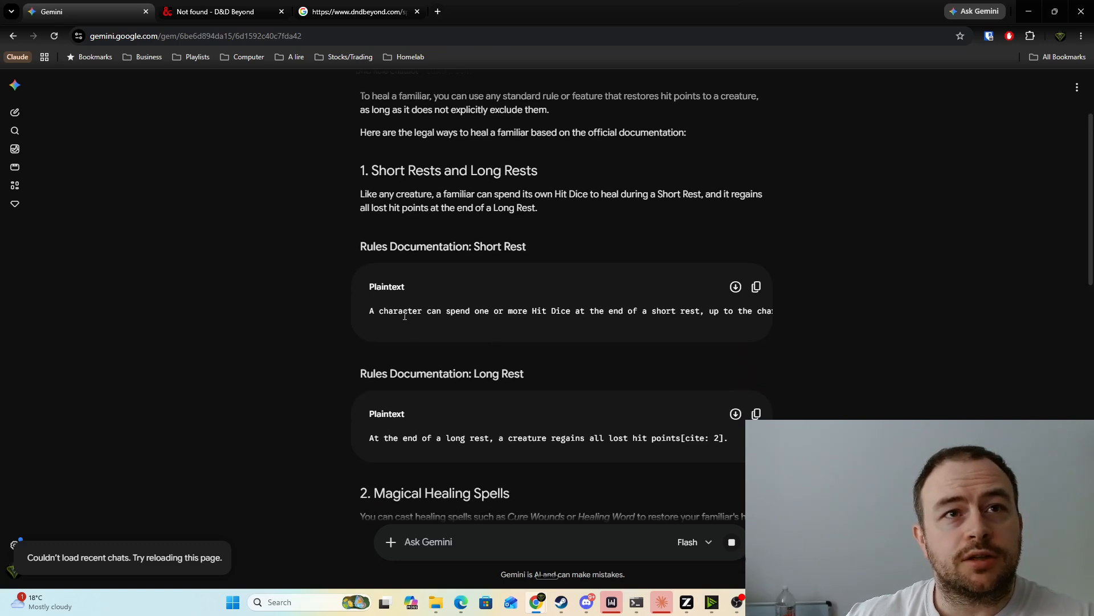
drag(398, 311, 776, 310)
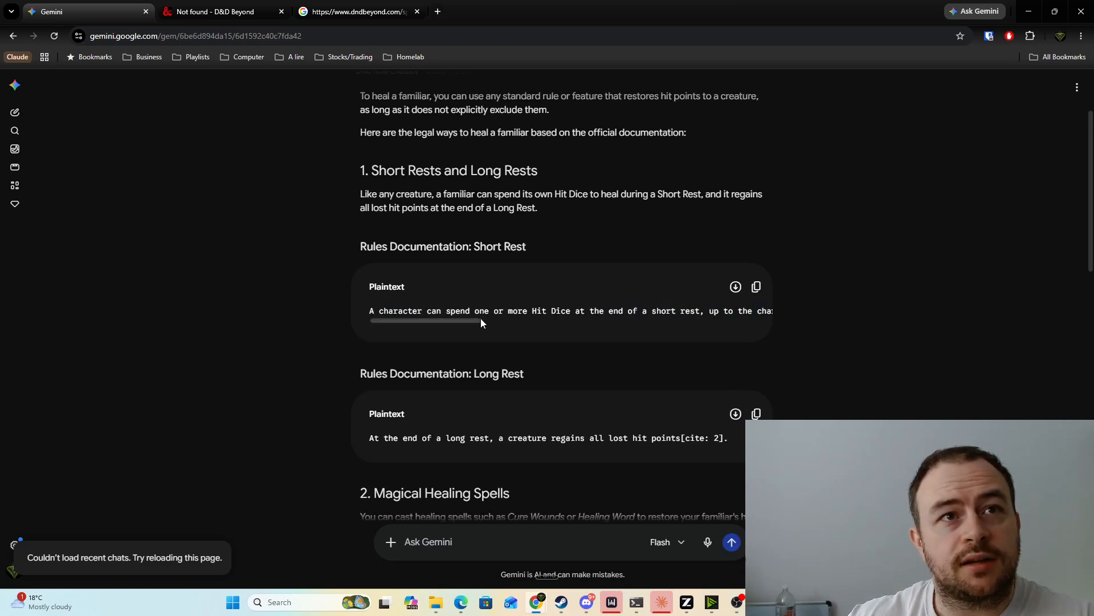
drag(417, 320, 439, 320)
scroll(634, 453, down, 4)
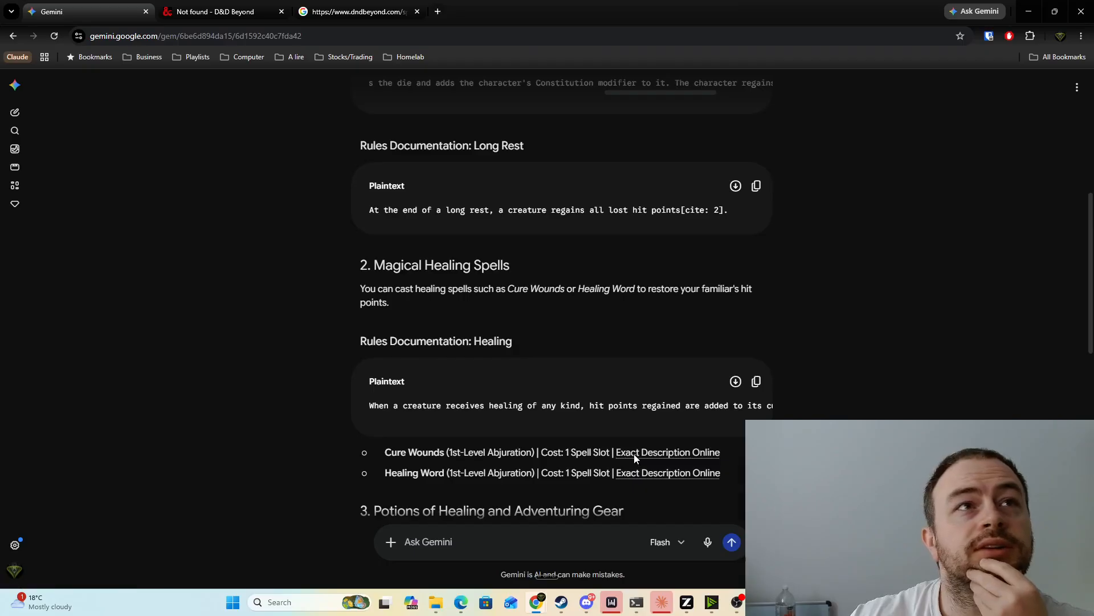
Step: Open the online description link for Cure Wounds to check it, and return to the Gem's answer
click(633, 454)
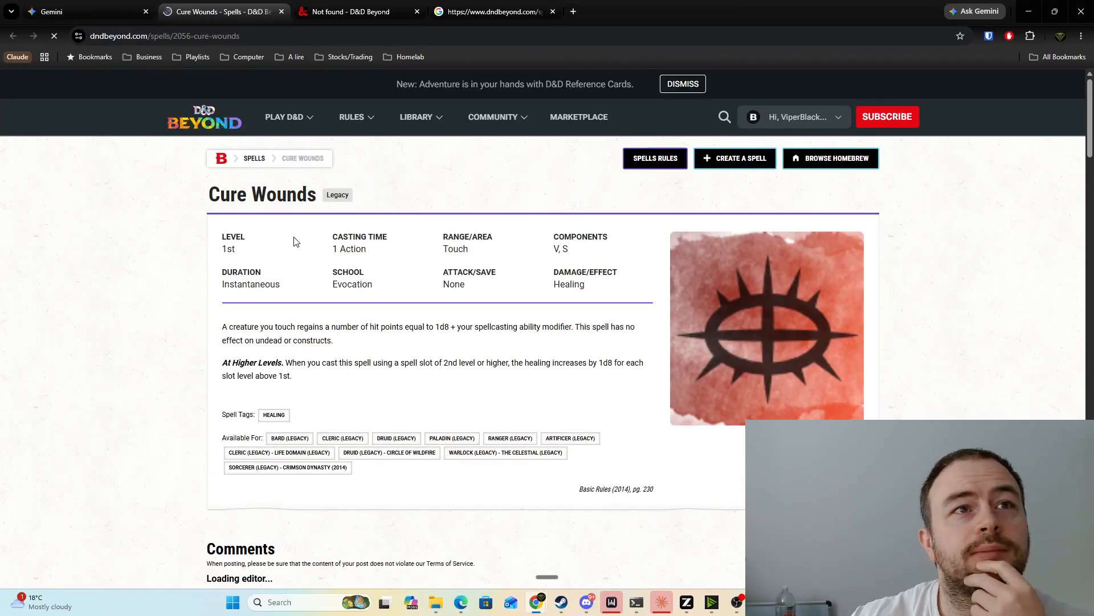
click(102, 15)
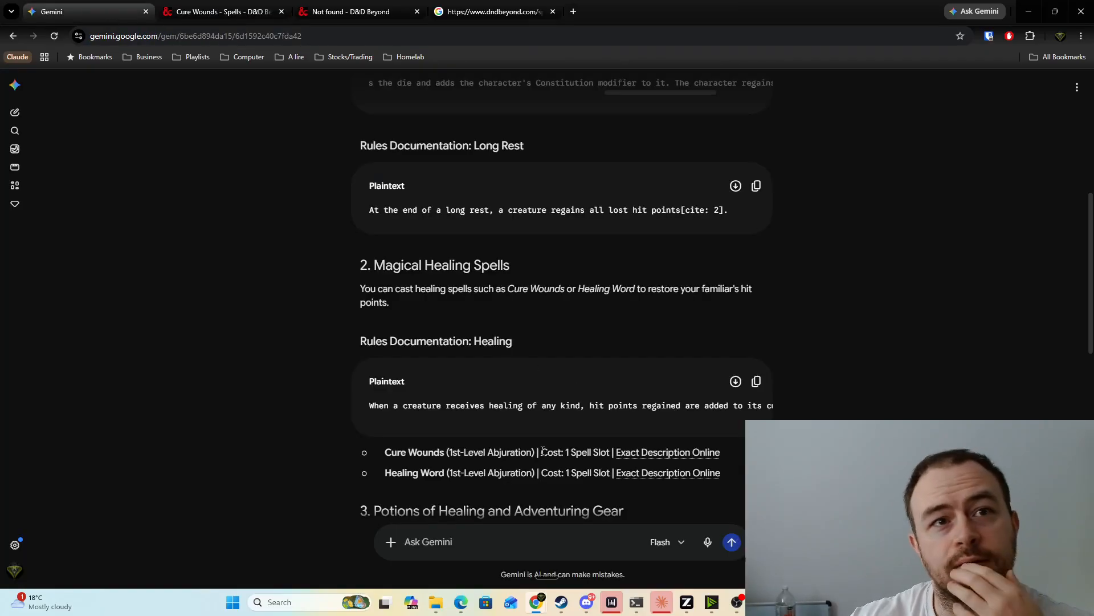
drag(435, 452, 599, 405)
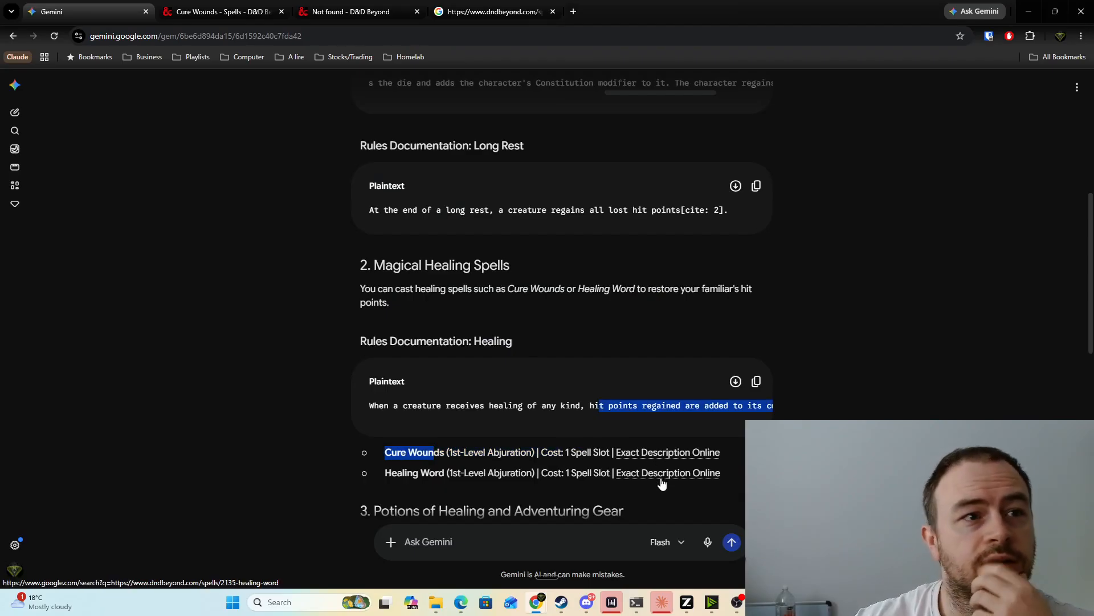
Step: Check the Healing Word link from the answer by opening its address dndbeyond.com/spells/2135-healing-word directly
click(661, 481)
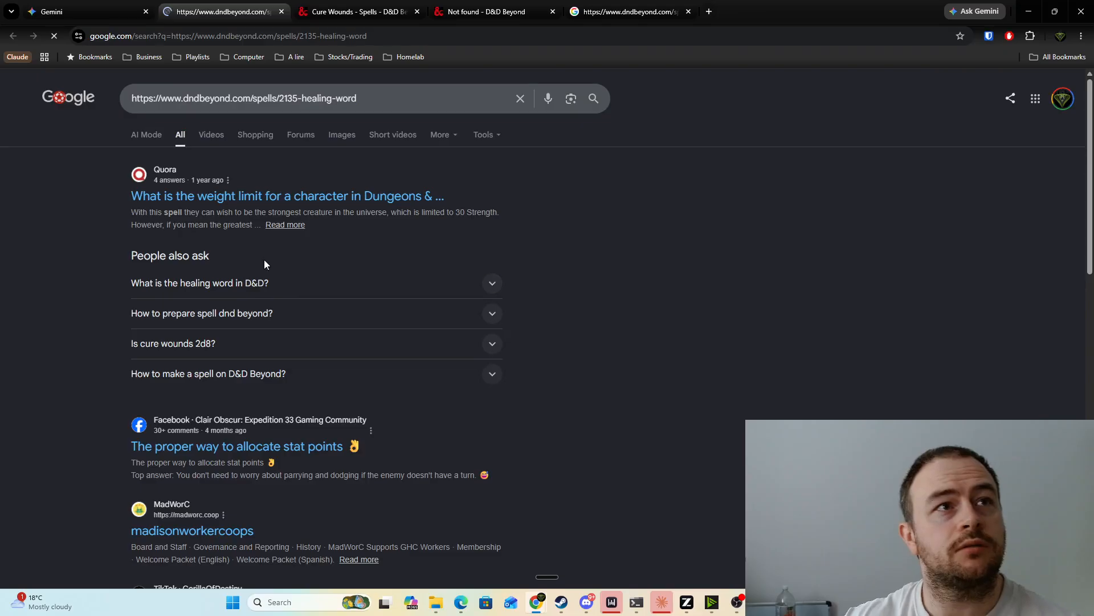
drag(362, 99, 130, 100)
key(ctrl+c)
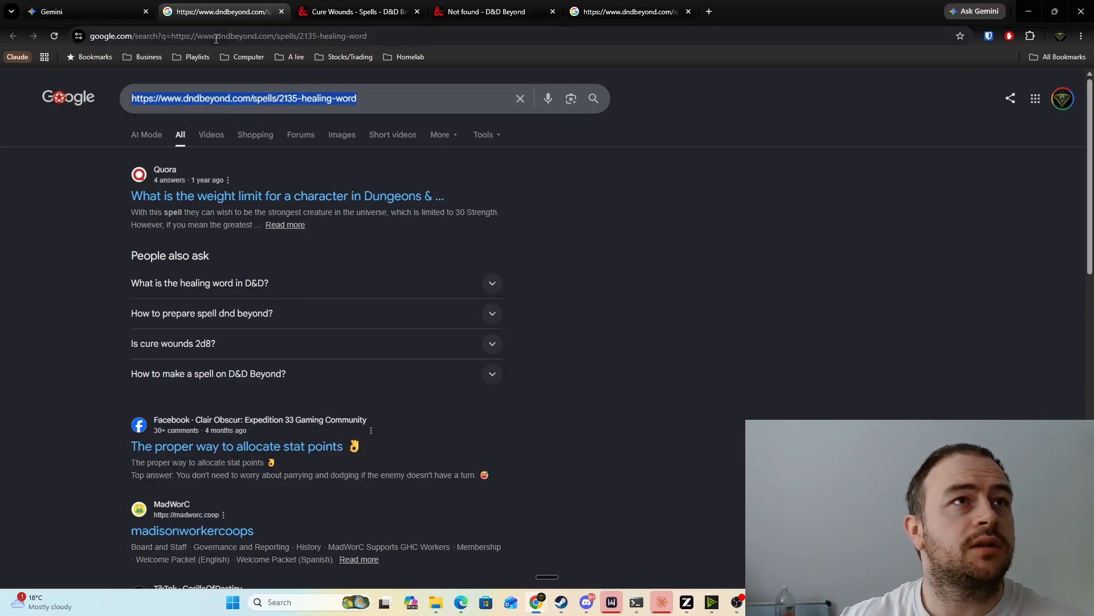
click(227, 36)
key(ctrl+v)
key(Return)
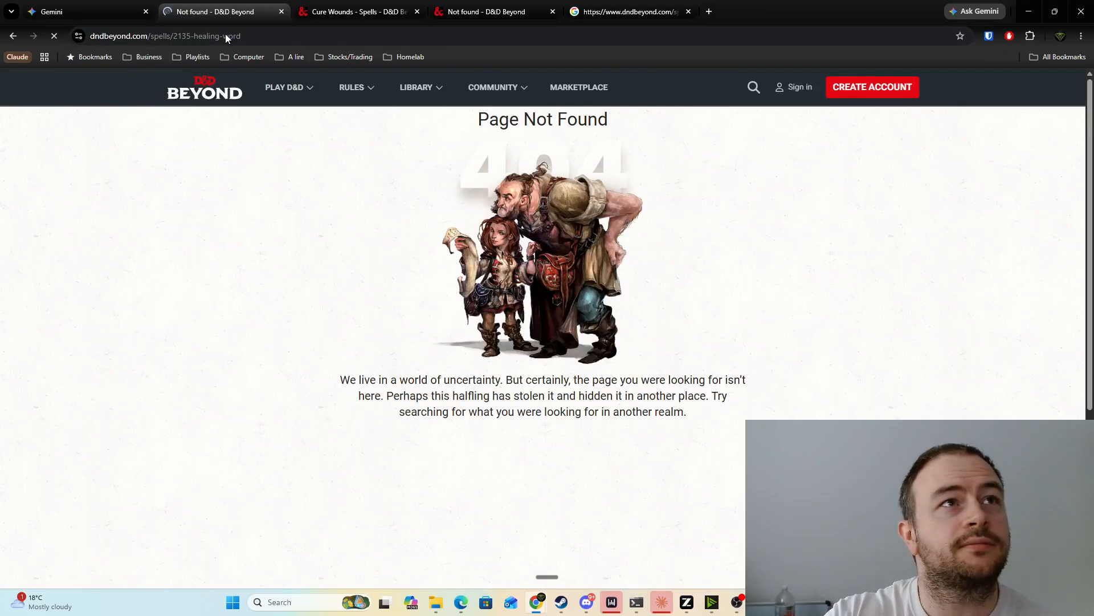
Step: Look up "dndbeyond healing word" on the web and view the open Cure Wounds page for comparison
click(266, 36)
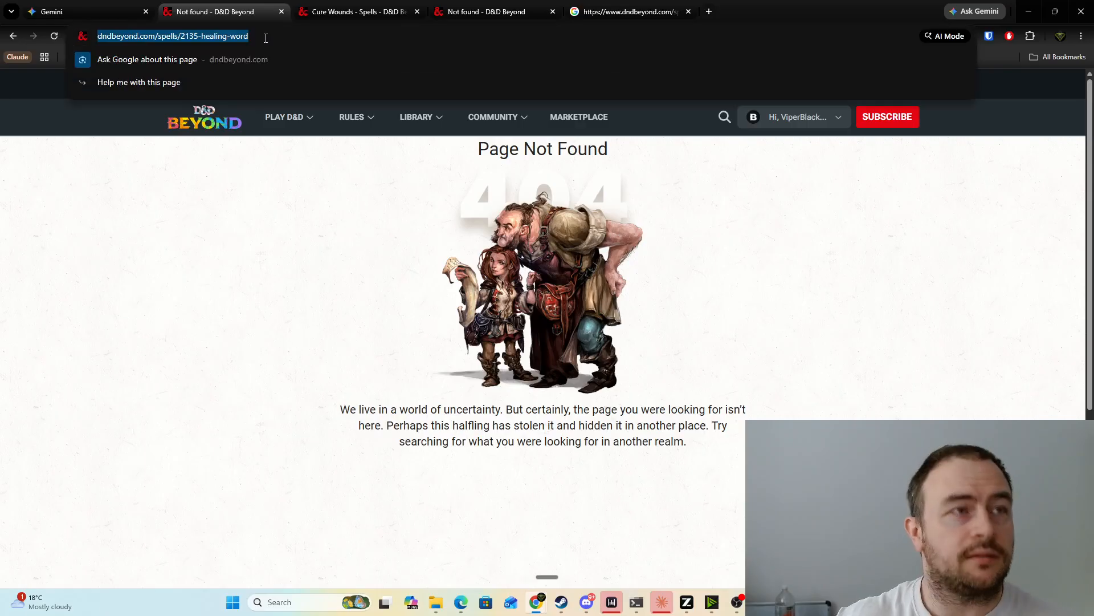
text(dndbeyond hea)
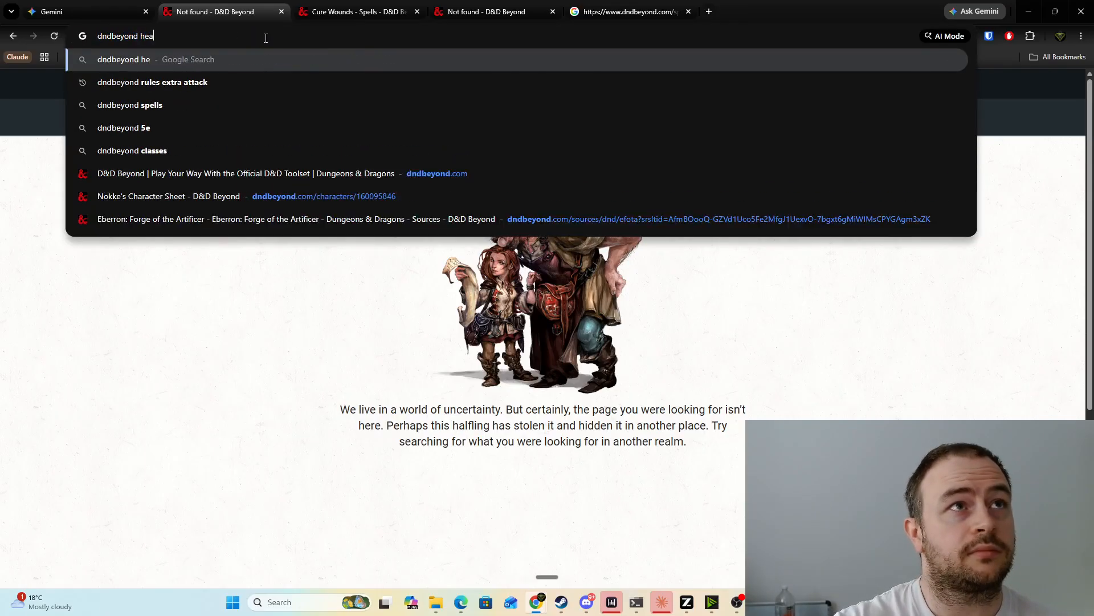
text(ling word)
key(Return)
key(ctrl+Tab)
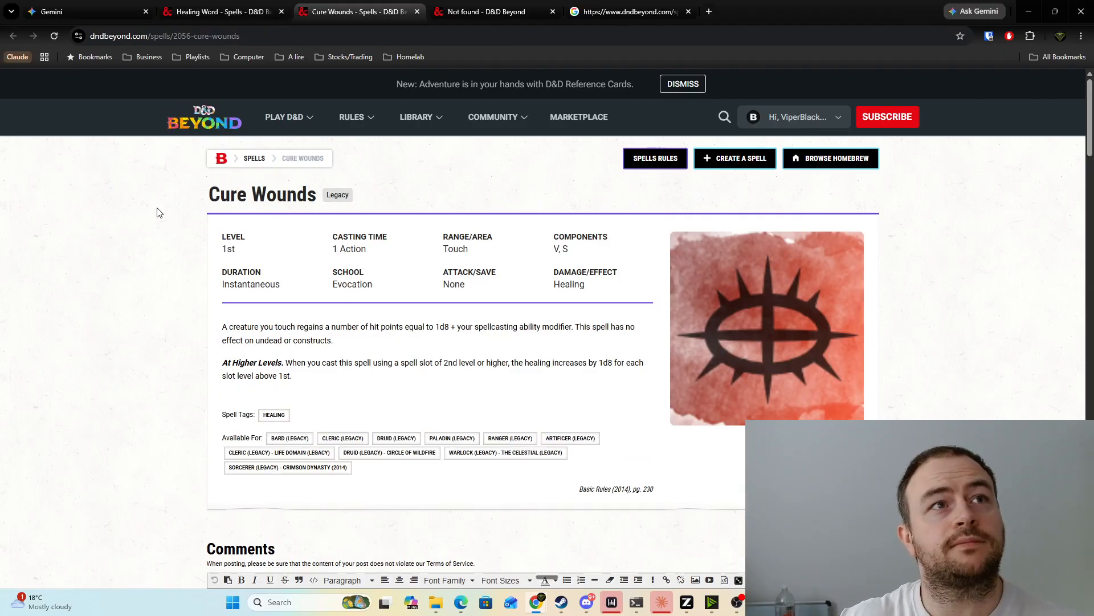
Step: Return to the Gem chat and review the answer's sections on healing spells, potions and class features
key(ctrl+shift+Tab)
key(ctrl+shift+Tab)
scroll(450, 346, down, 2)
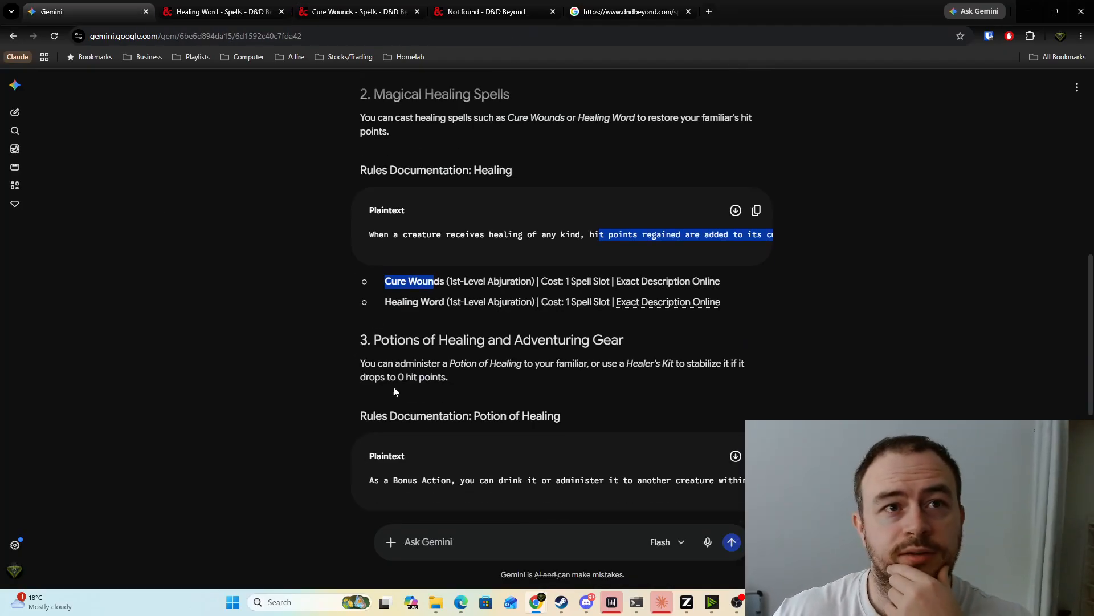
scroll(683, 374, down, 1)
scroll(683, 374, down, 4)
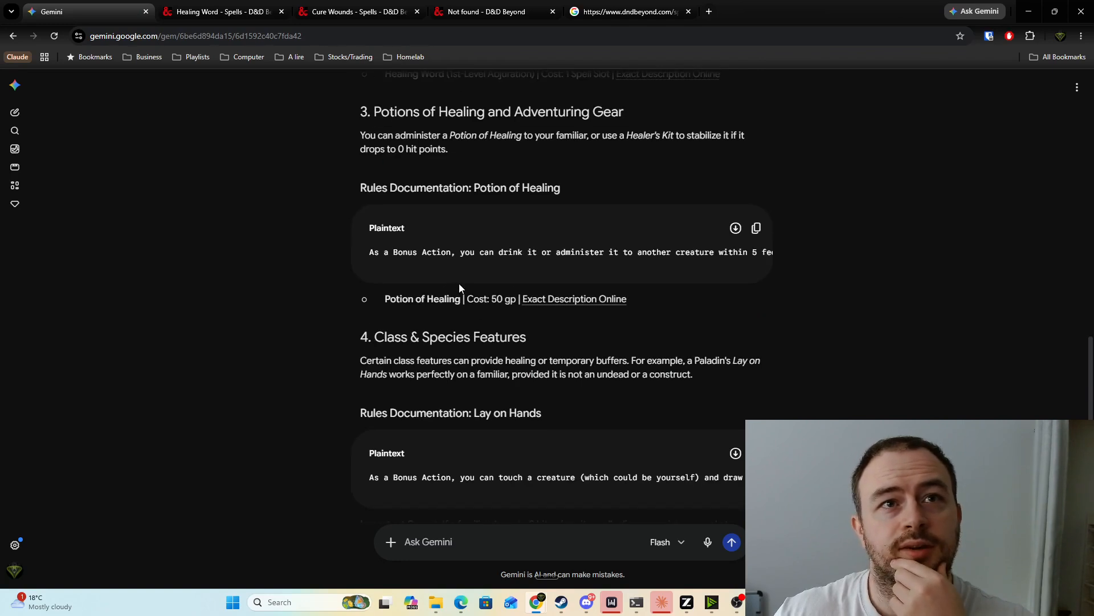
scroll(655, 251, up, 20)
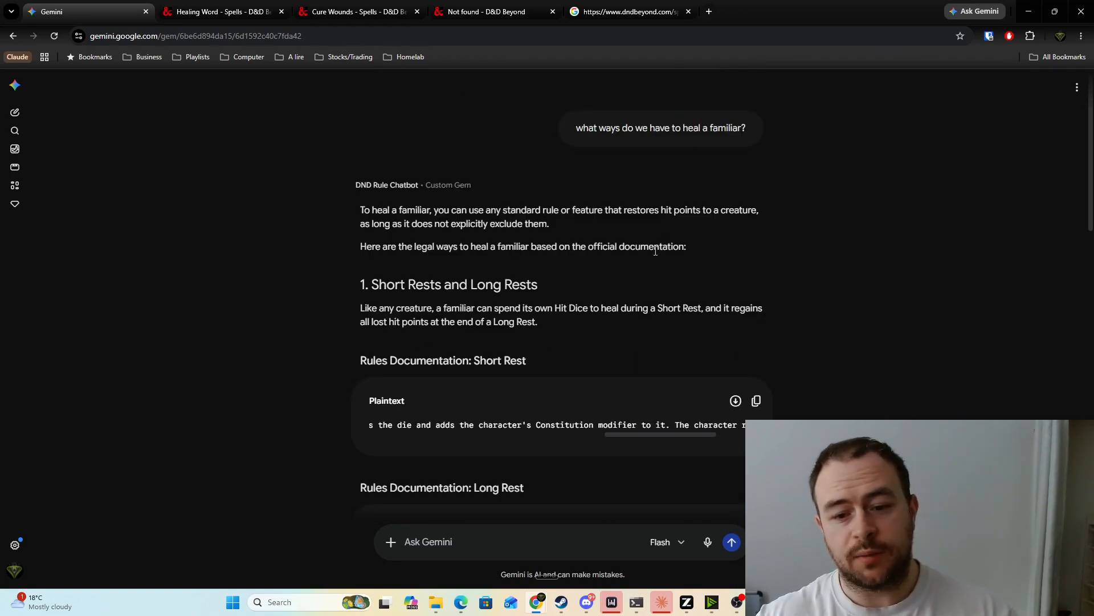